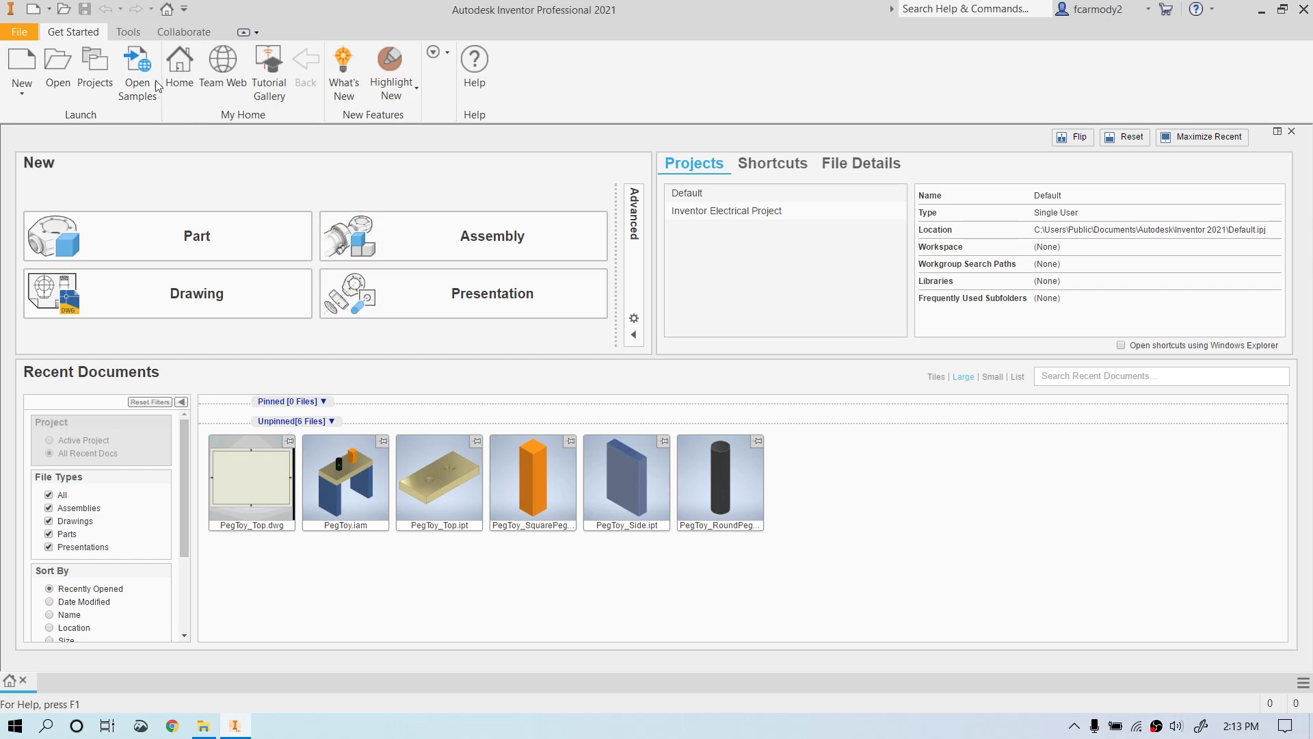
Create a new presentation document and insert the PegToy.iam assembly into it.
click(50, 9)
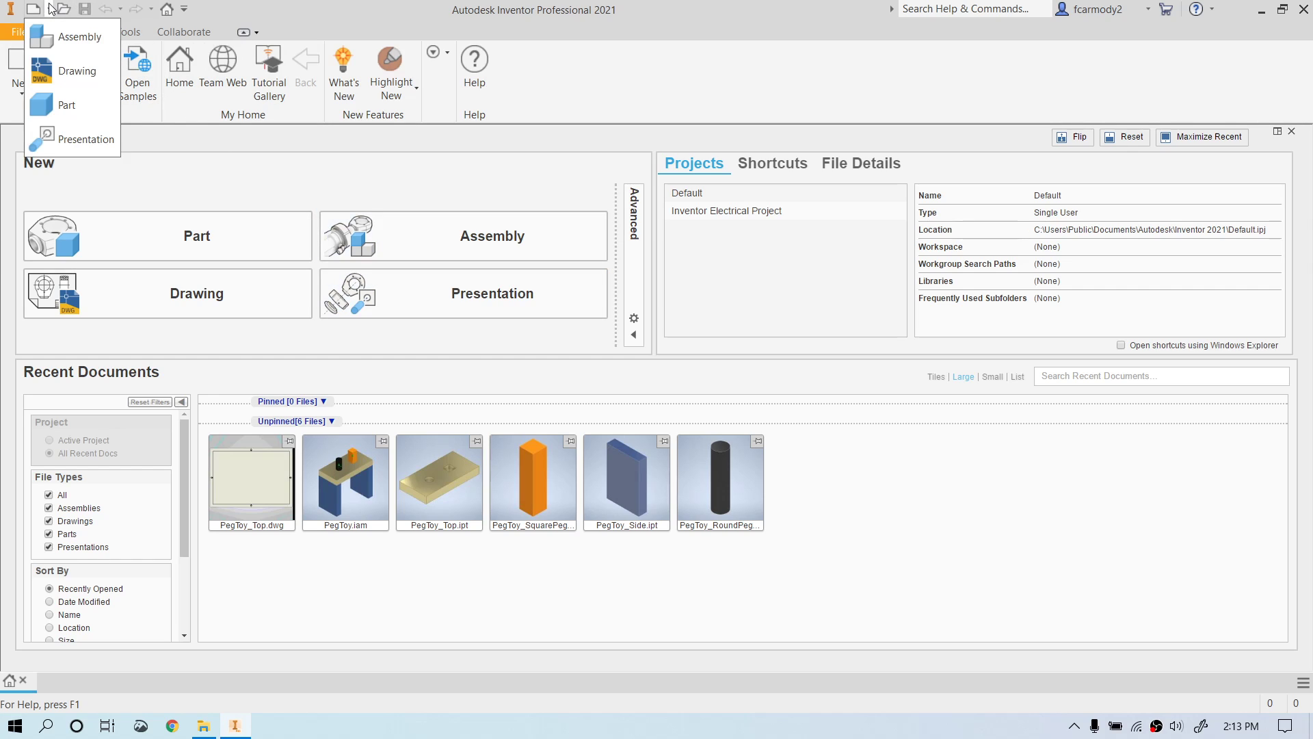
click(77, 134)
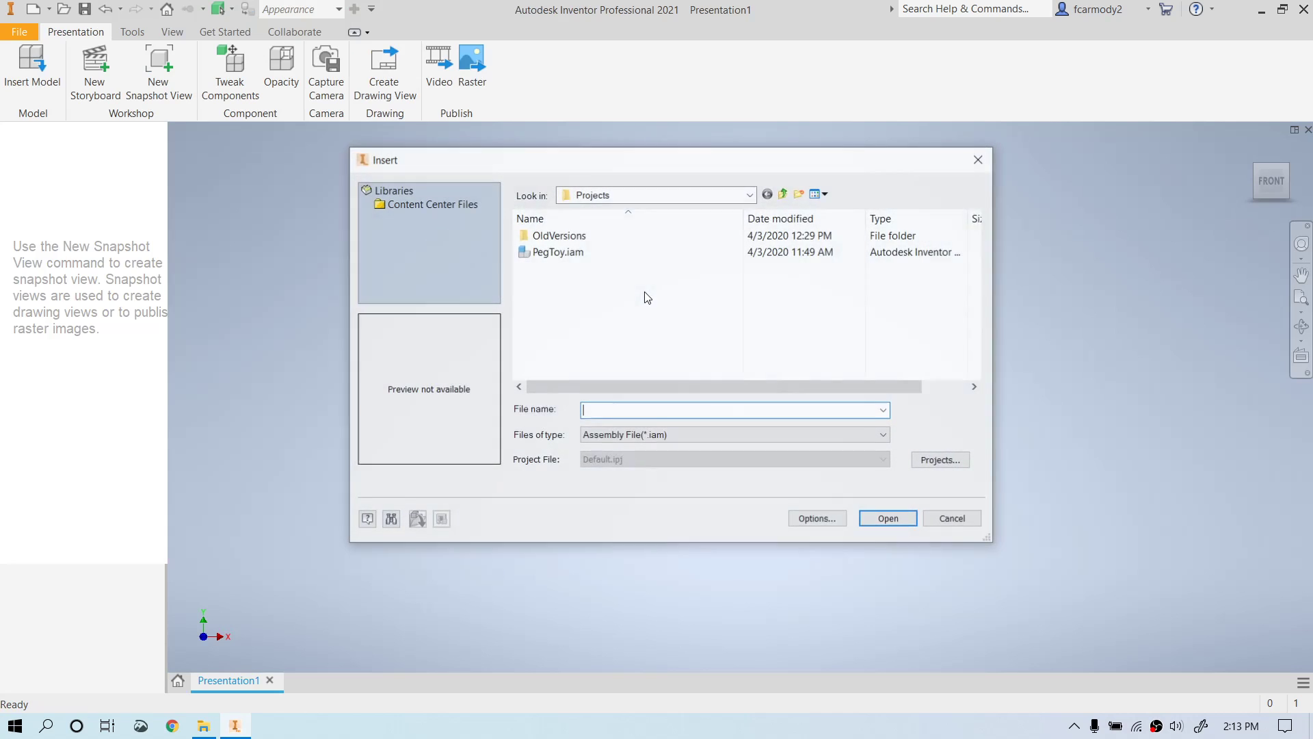
double_click(580, 264)
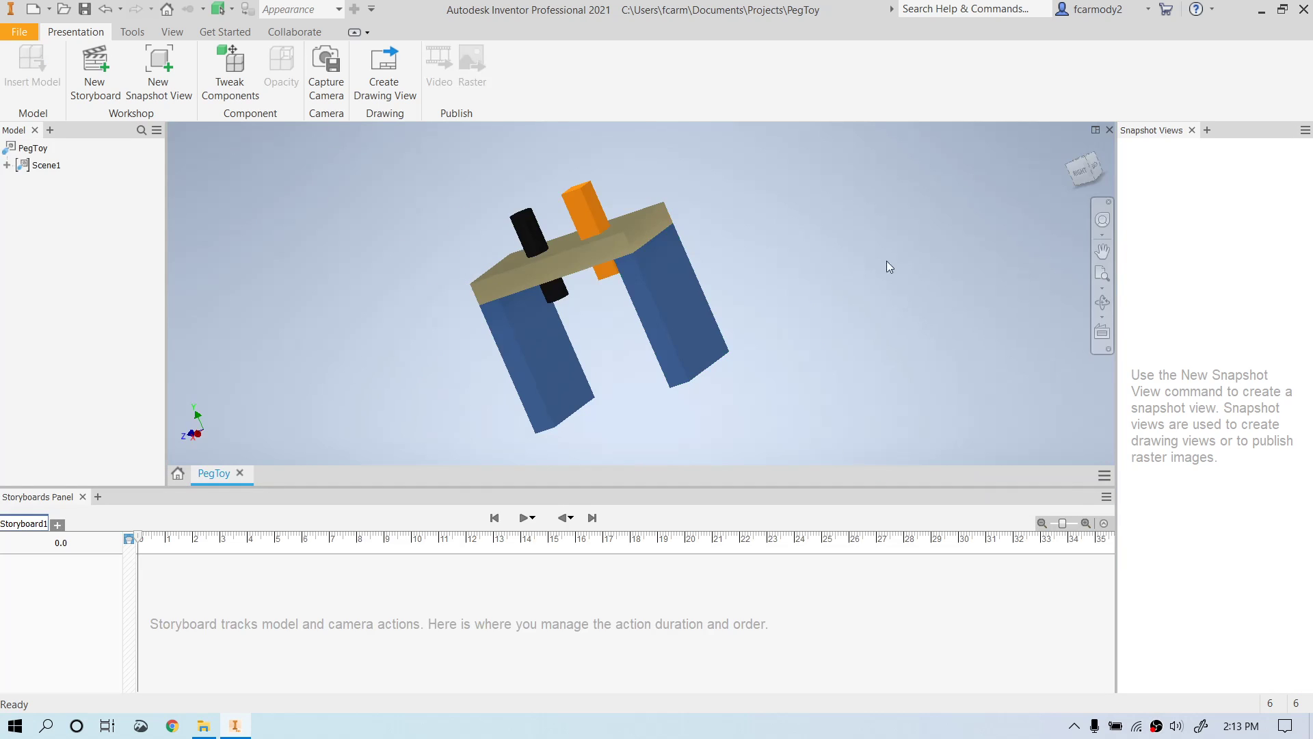
Orbit the PegToy model with the ViewCube to see it from around.
mouse_move(1093, 179)
mouse_down()
mouse_move(1070, 188)
mouse_move(1090, 180)
mouse_move(1089, 164)
mouse_move(1084, 177)
mouse_up()
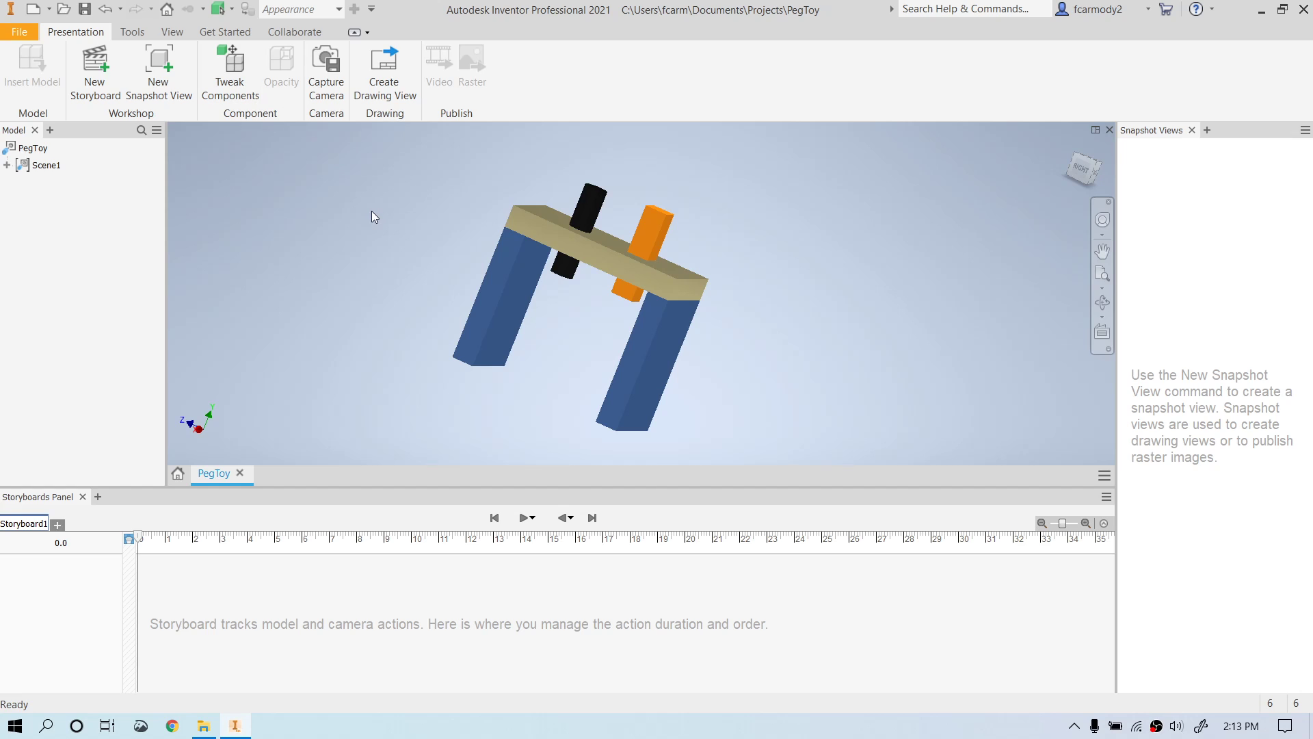
Start Tweak Components and change the tweak duration from 2.500 to 1 s.
click(233, 79)
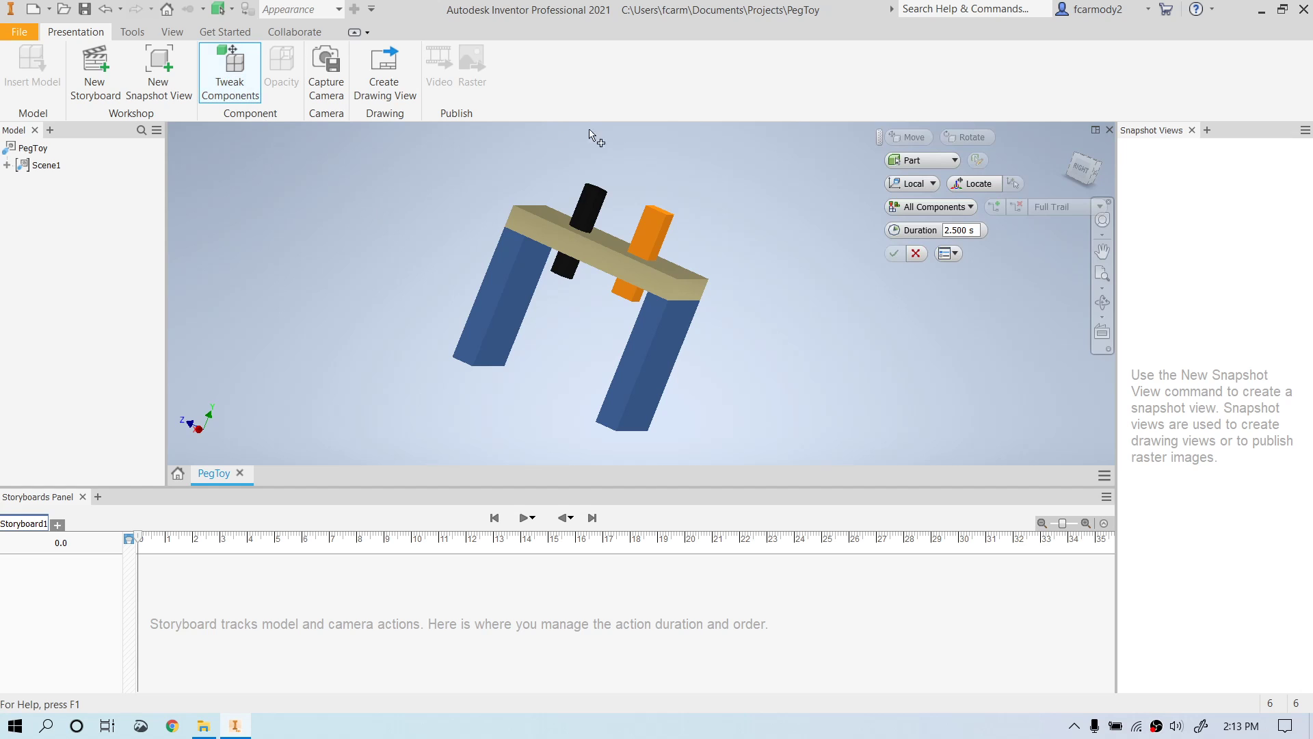
click(952, 231)
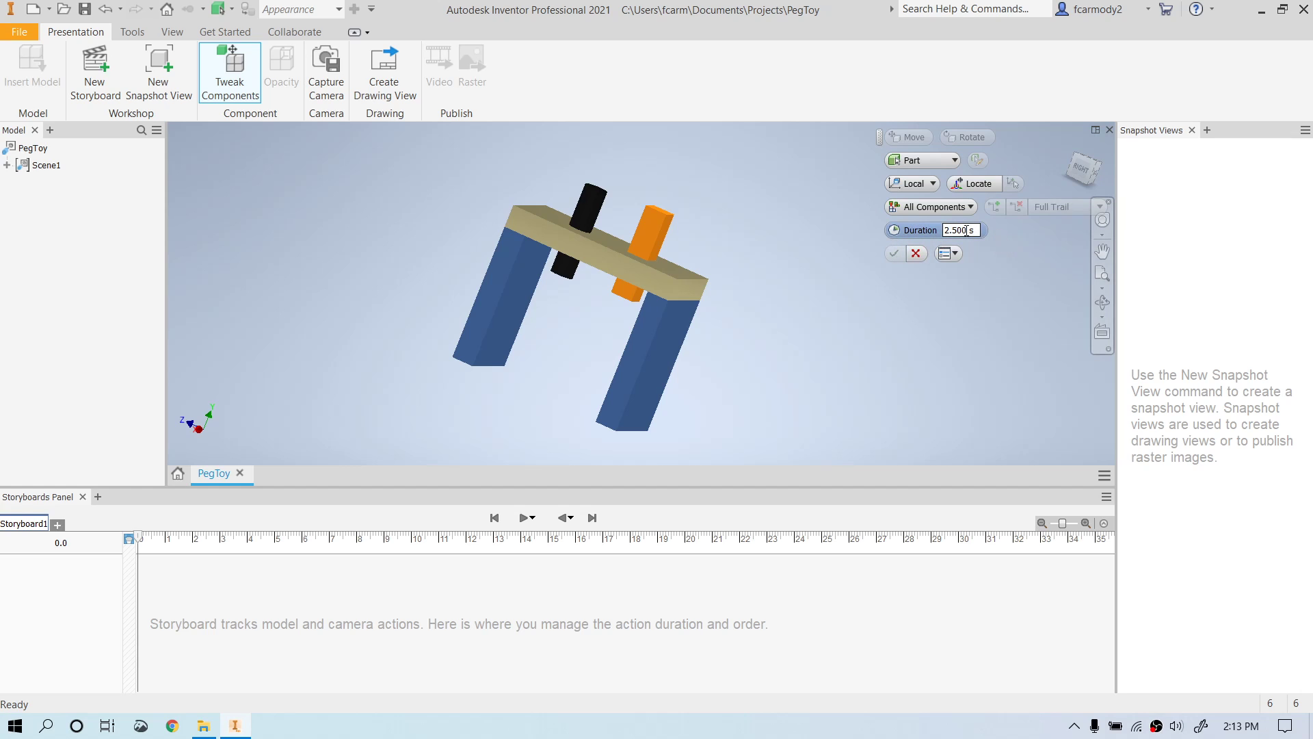
drag(966, 230, 935, 231)
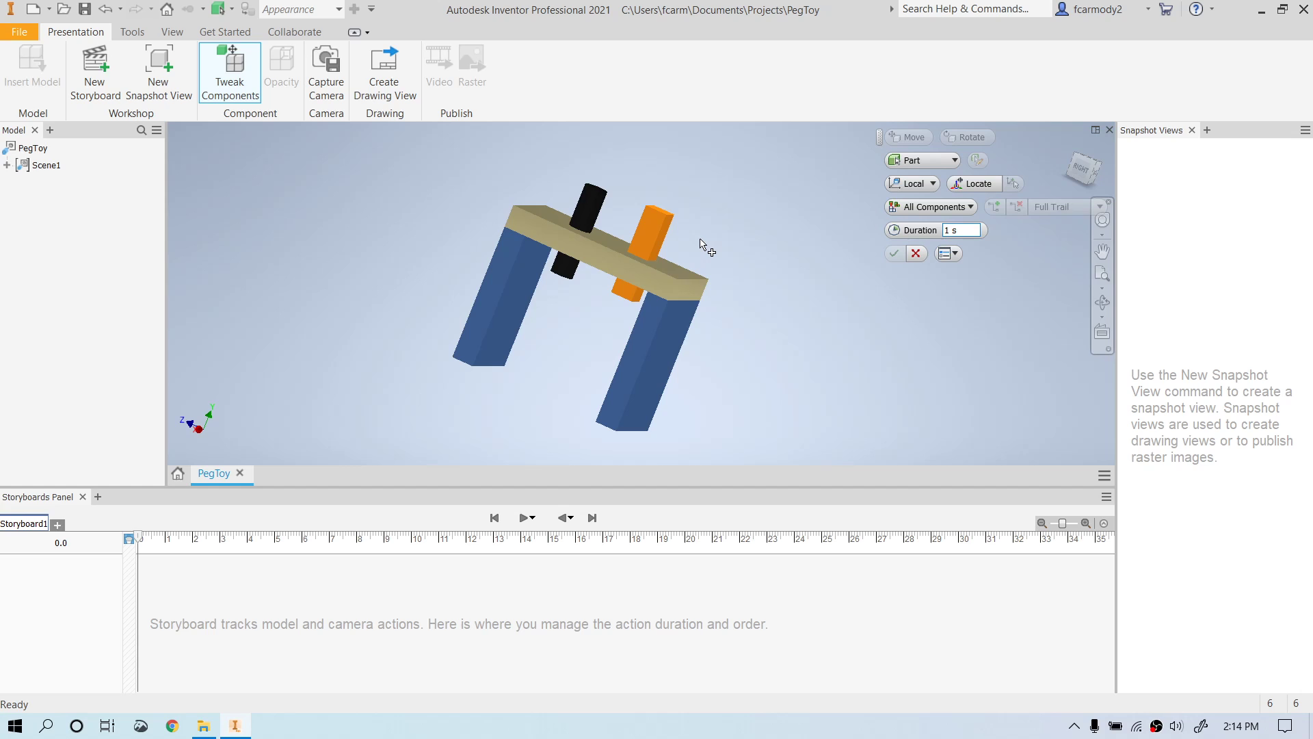
scroll(701, 244, up, 3)
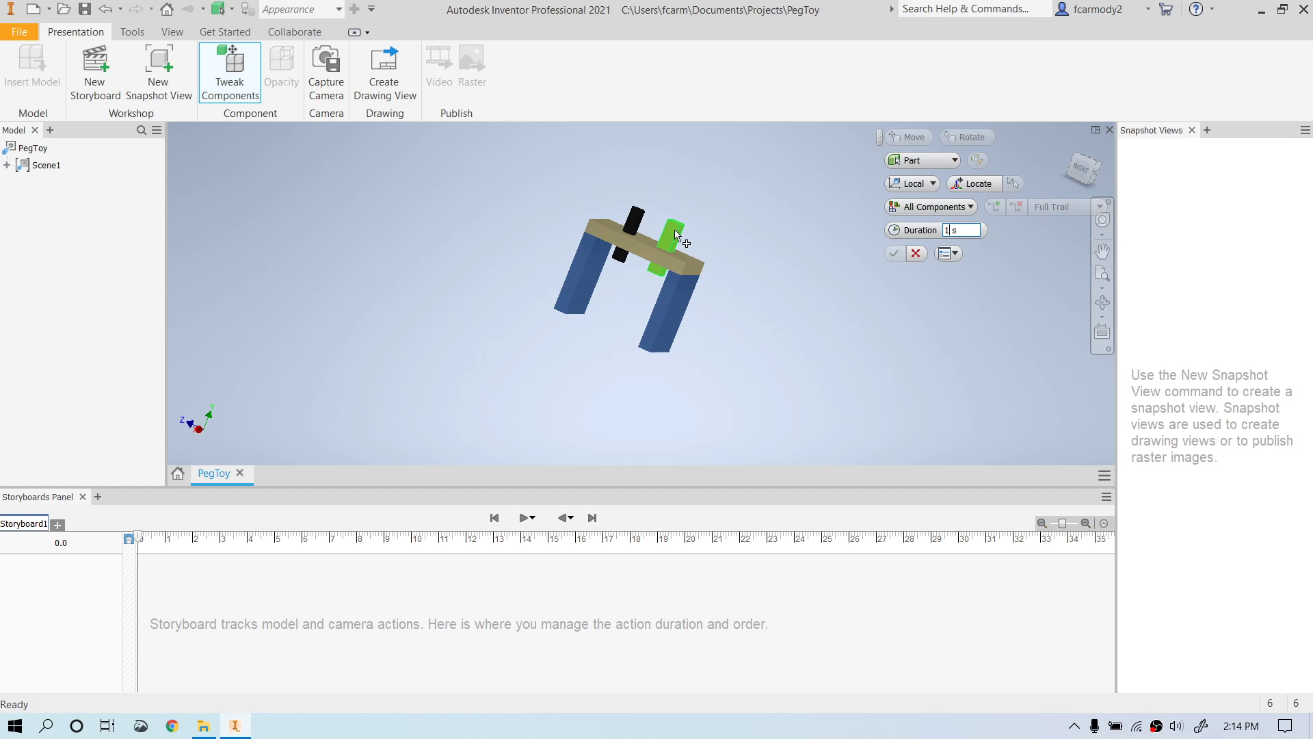
Select the orange square peg and drag it upward along the Y arrow.
click(675, 234)
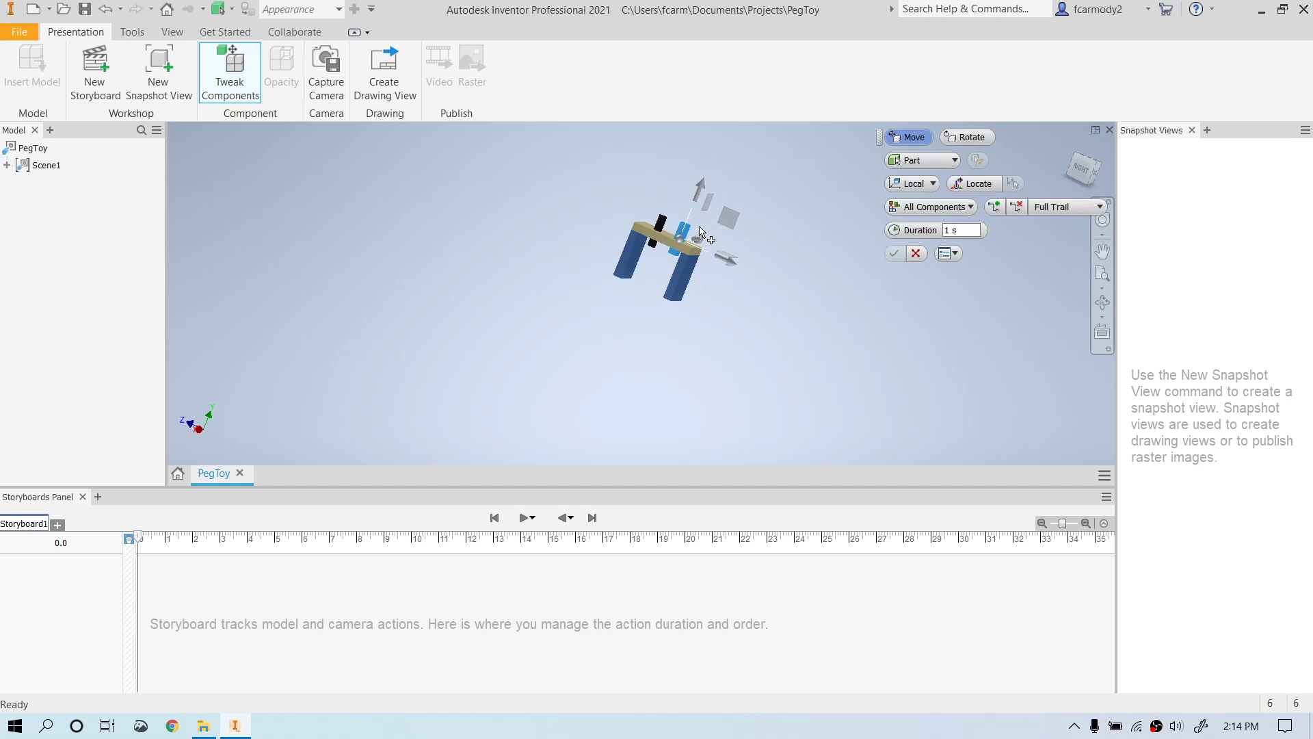
scroll(702, 233, down, 5)
scroll(703, 232, down, 3)
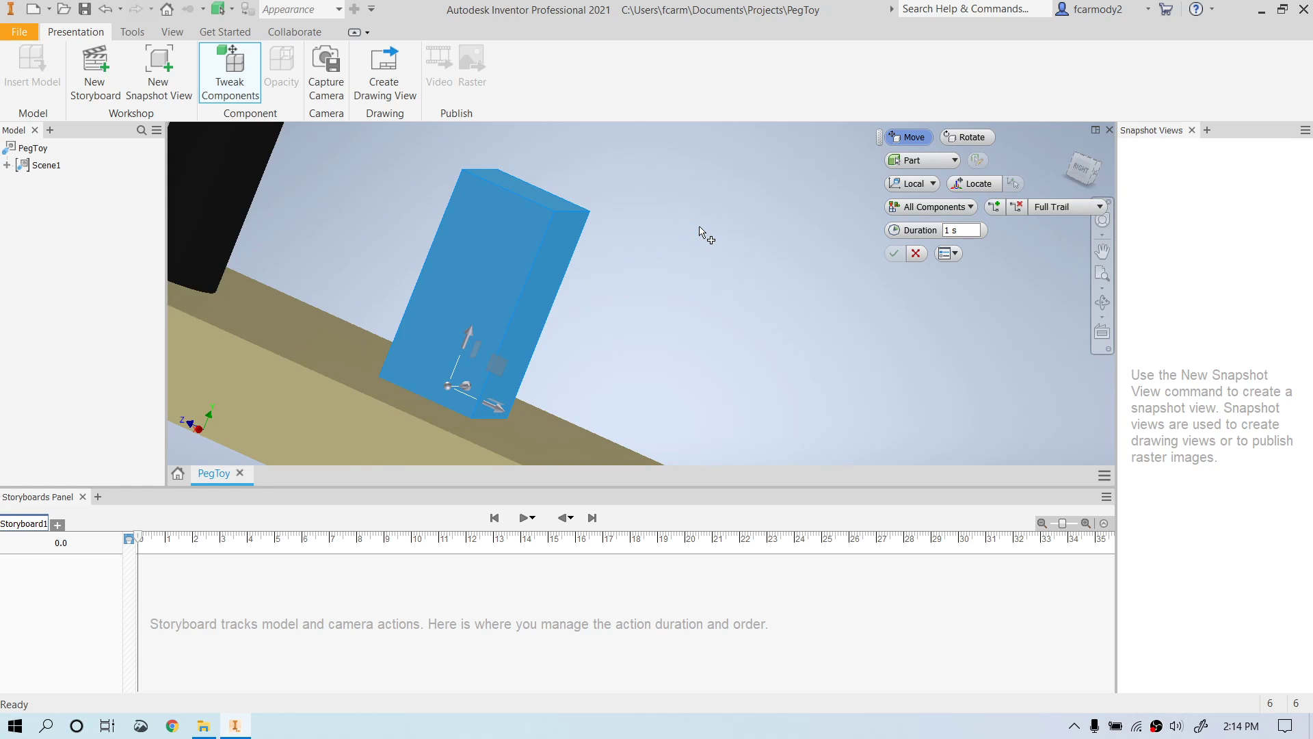
scroll(704, 231, up, 3)
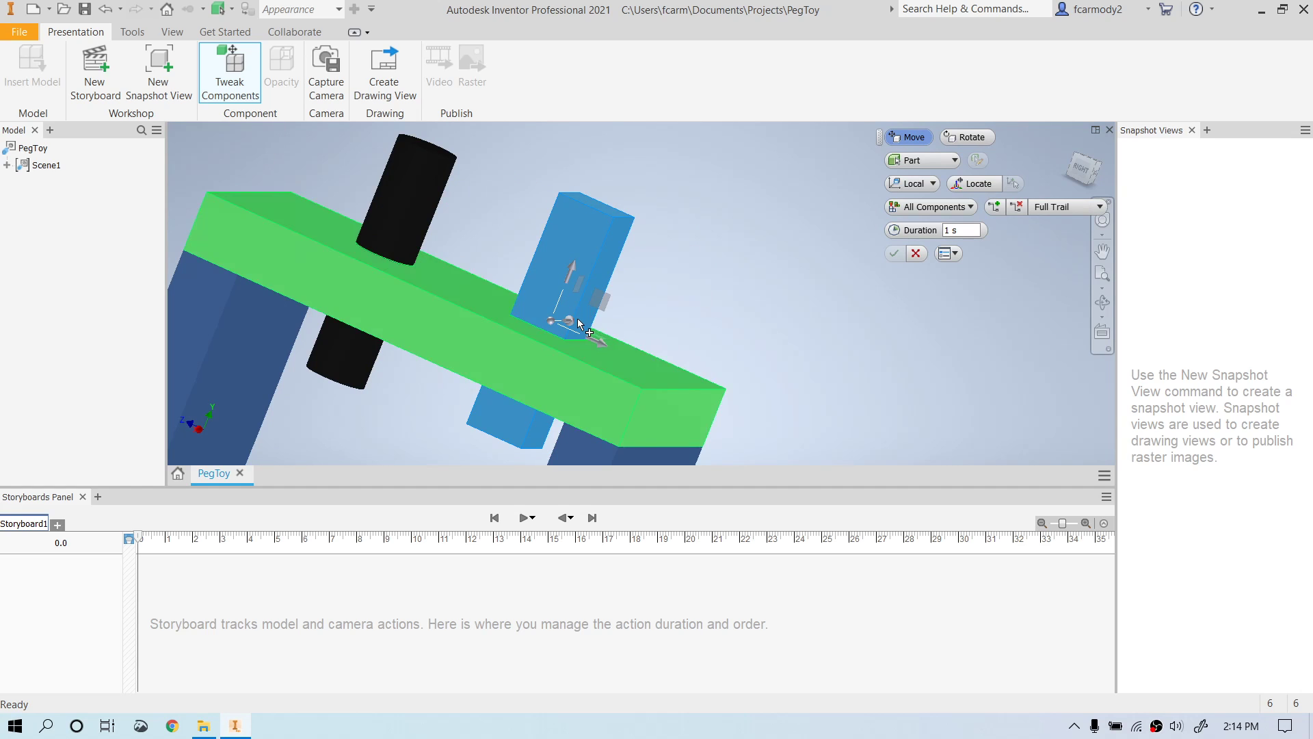
drag(1080, 172, 1066, 209)
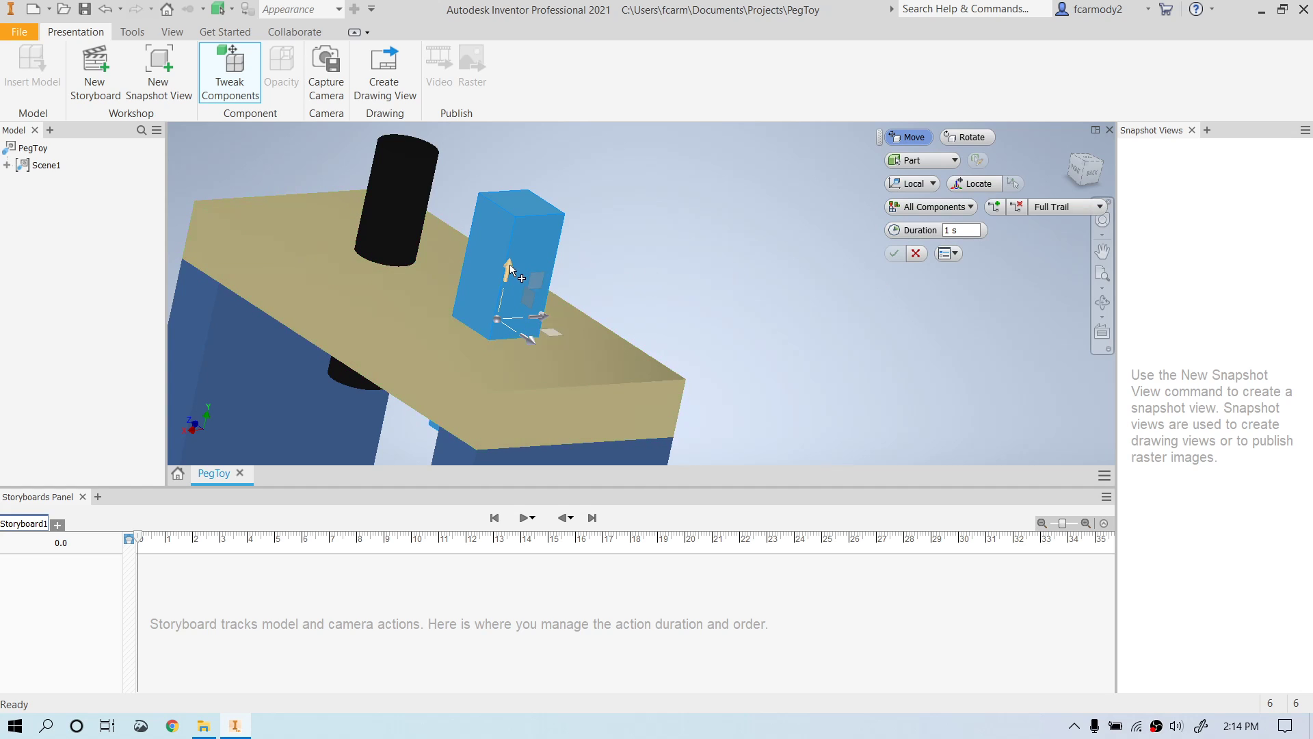
drag(510, 265, 611, 38)
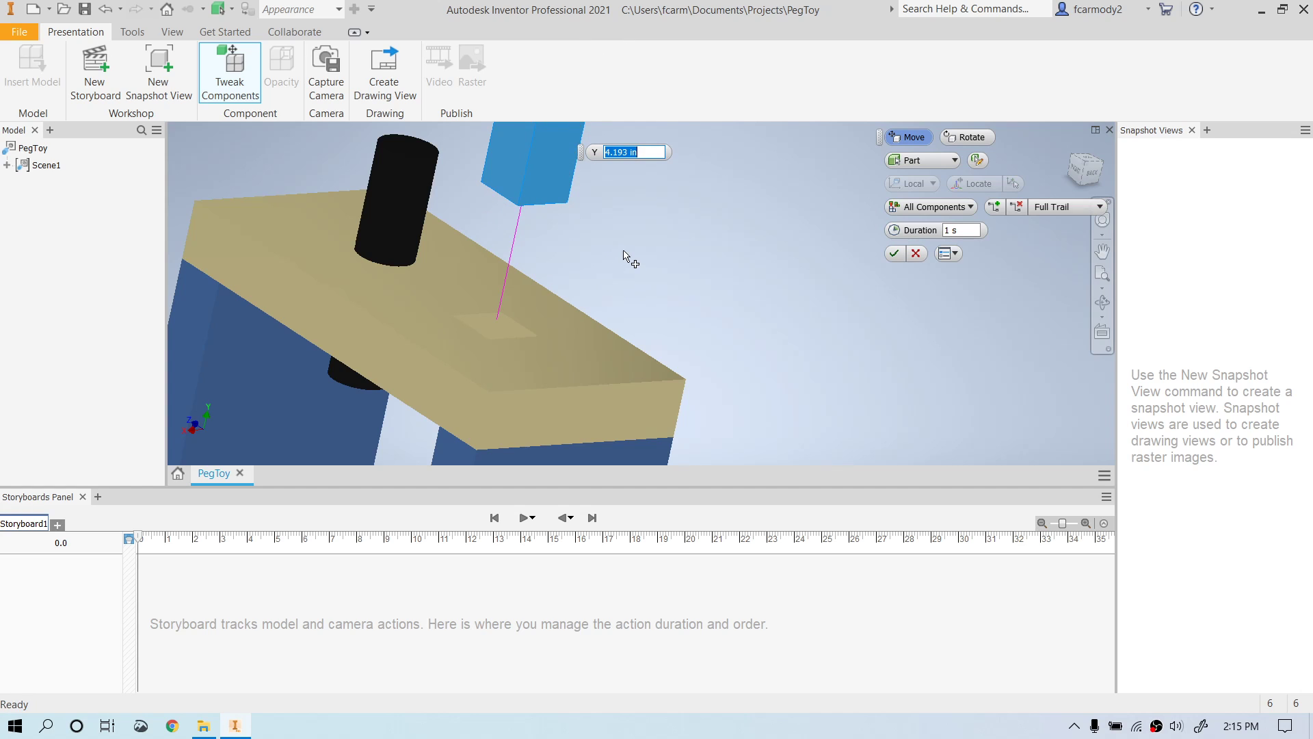
Set the square peg's Y lift to exactly 12 in, replacing 12.362.
scroll(624, 256, down, 5)
scroll(630, 197, down, 2)
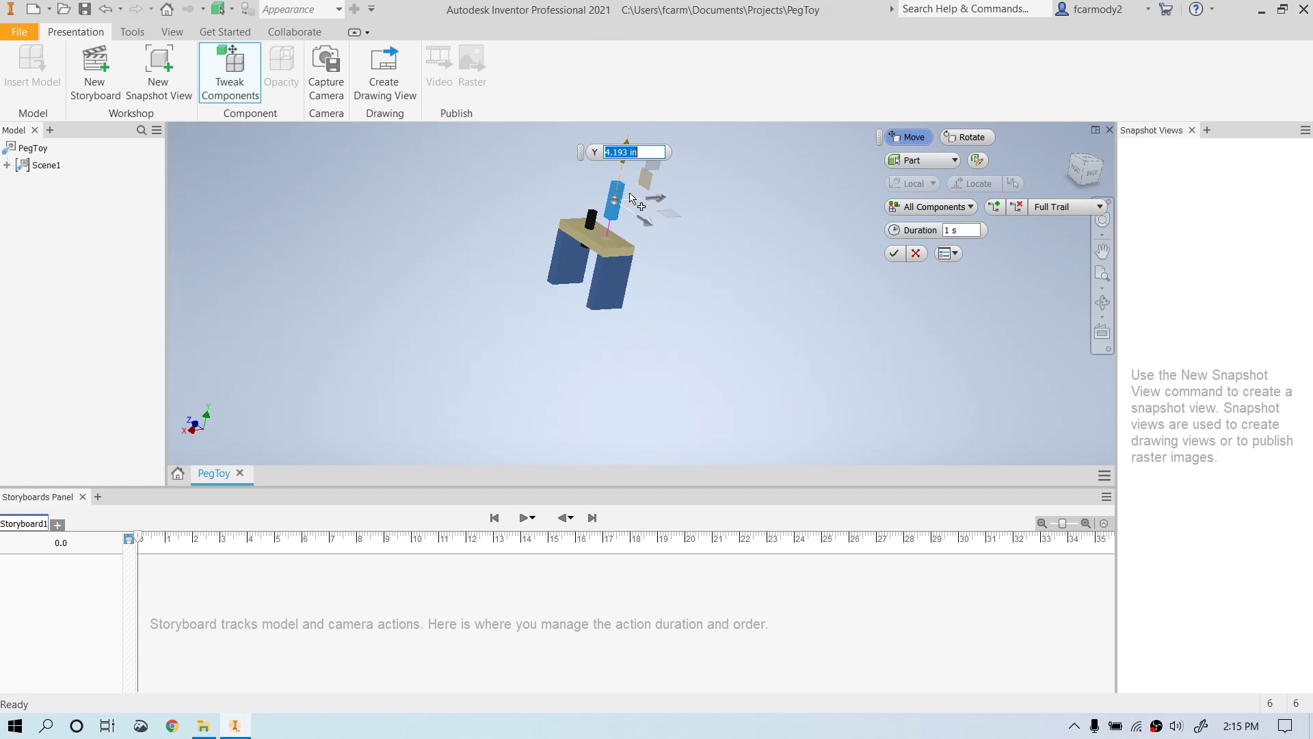
middle_drag(630, 198, 571, 319)
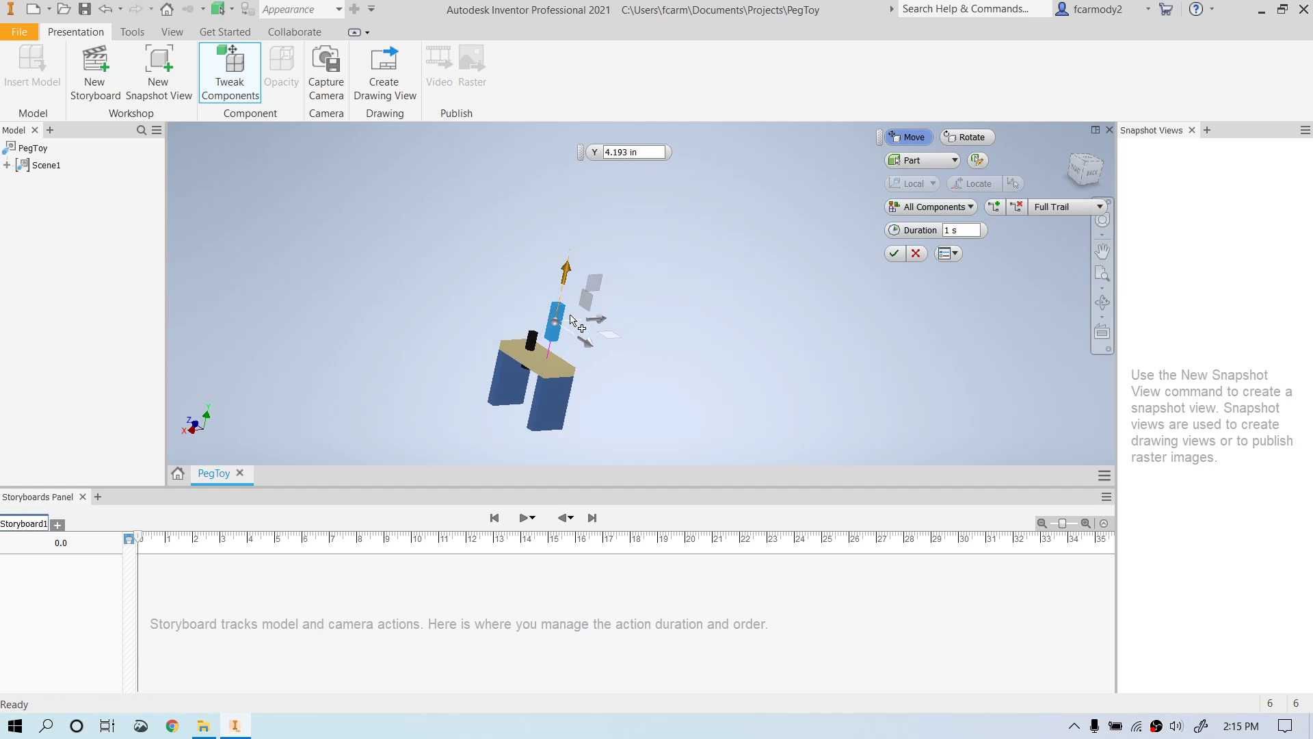
drag(575, 260, 582, 200)
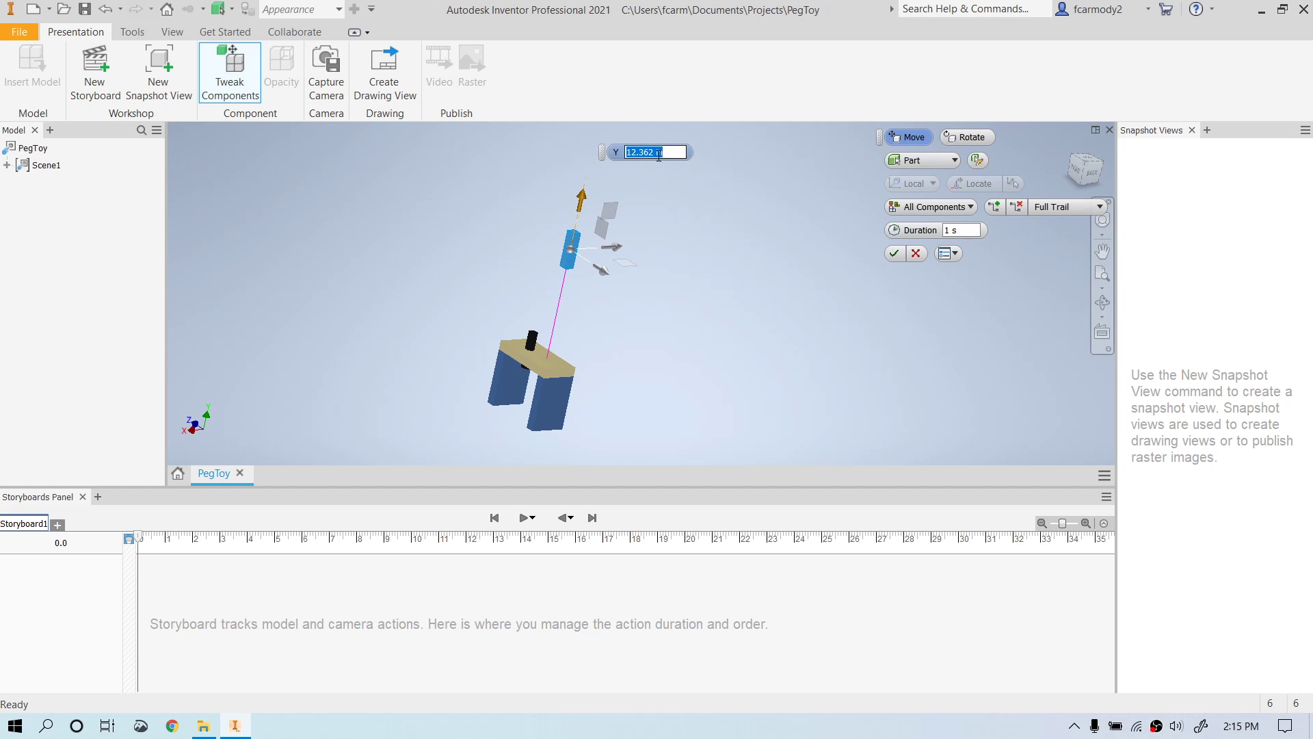
click(655, 154)
drag(655, 153, 590, 156)
text(12)
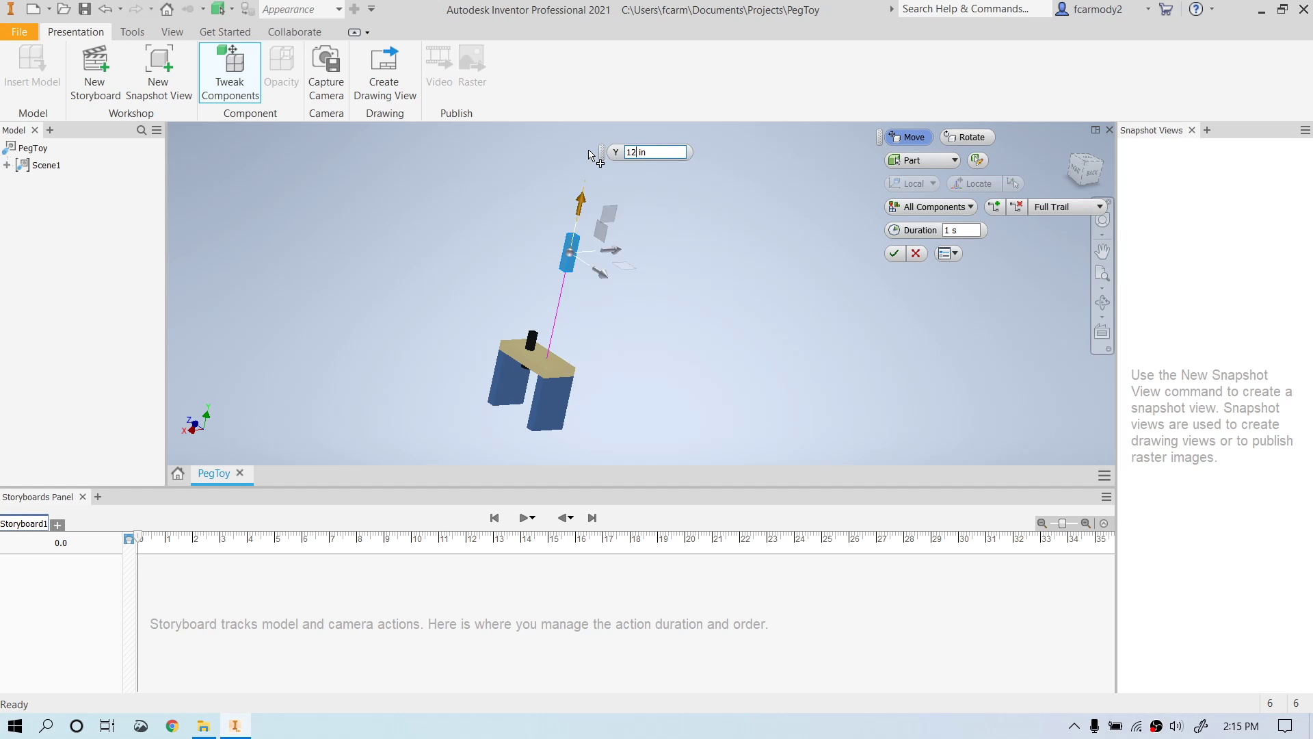
key(Return)
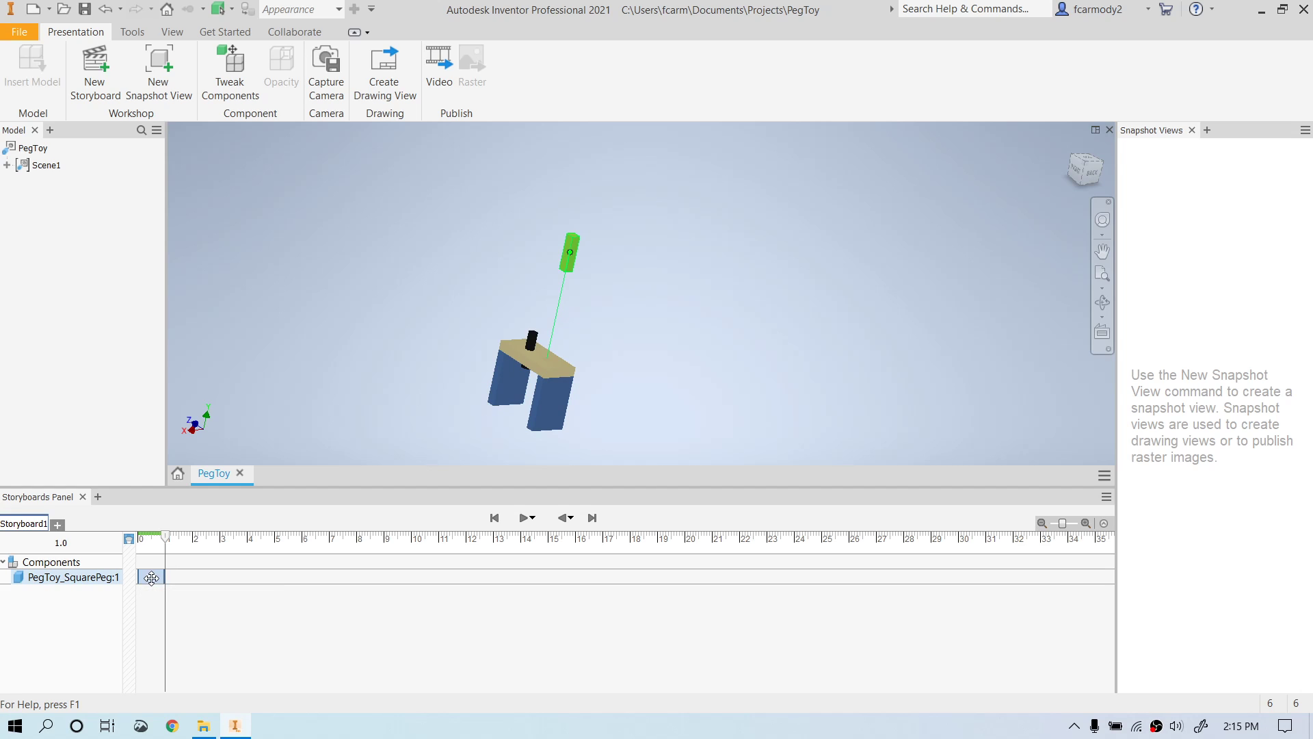
Preview the peg lift by scrubbing to 0.50 s and 1.40 s, playing forward and in reverse.
click(151, 578)
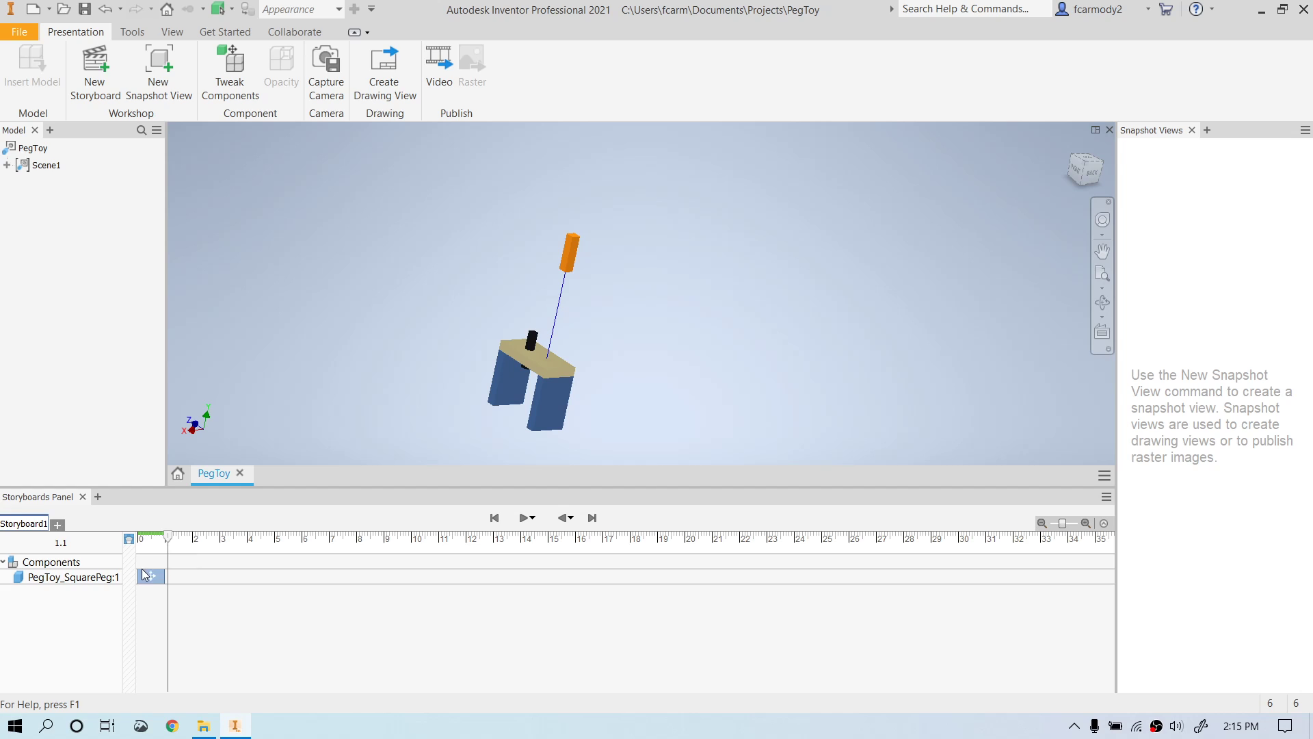
drag(169, 540, 141, 542)
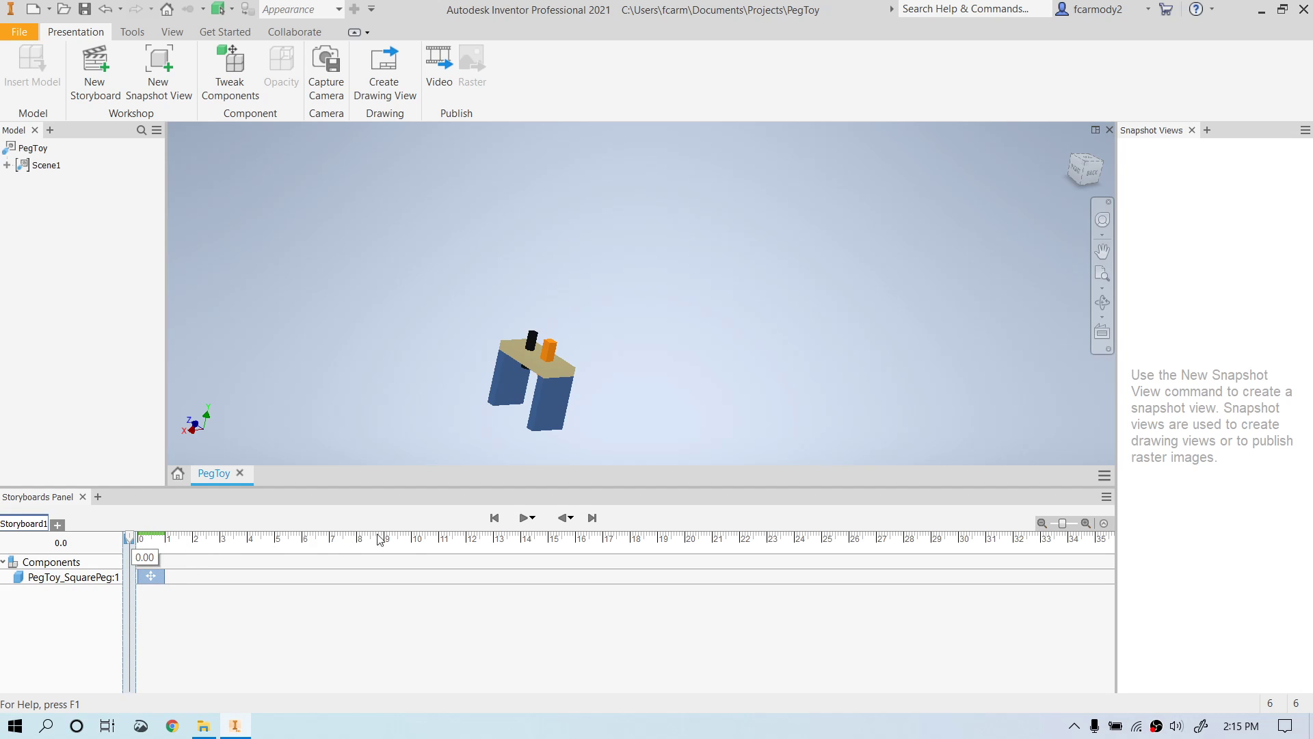
click(524, 518)
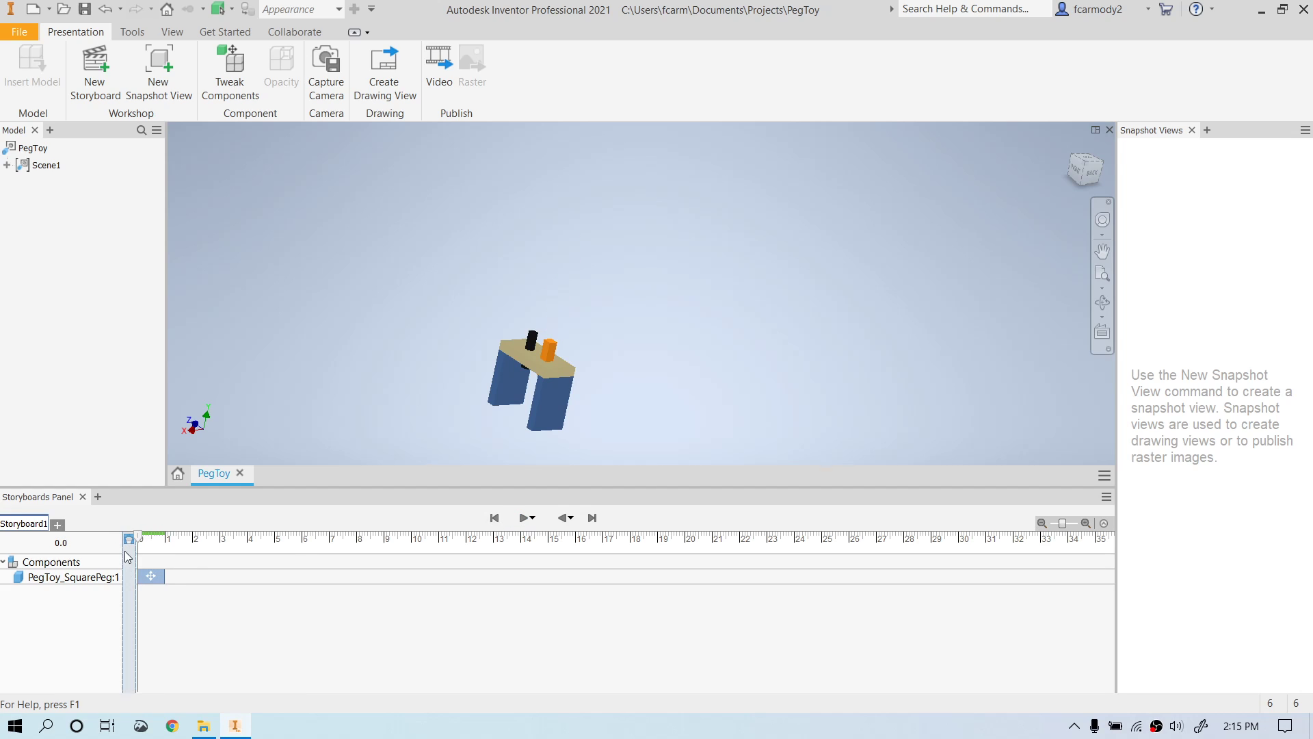
drag(140, 540, 177, 541)
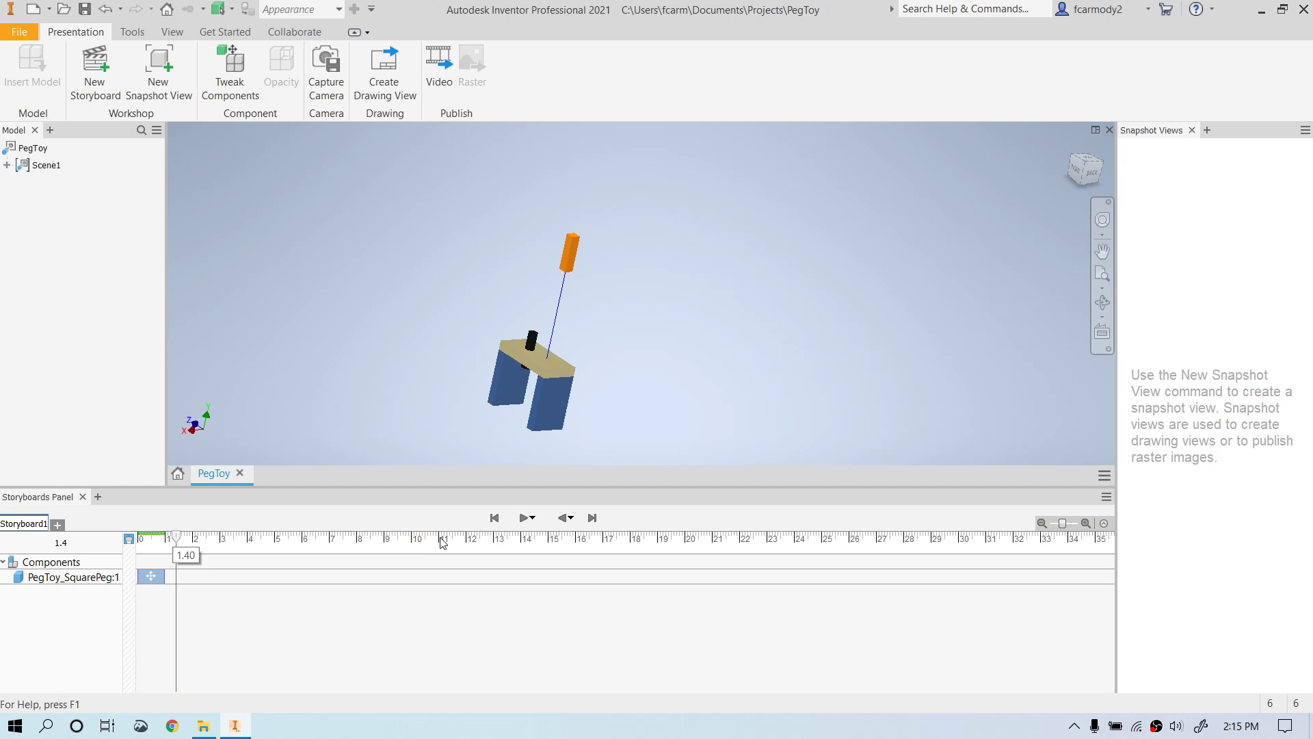
click(563, 520)
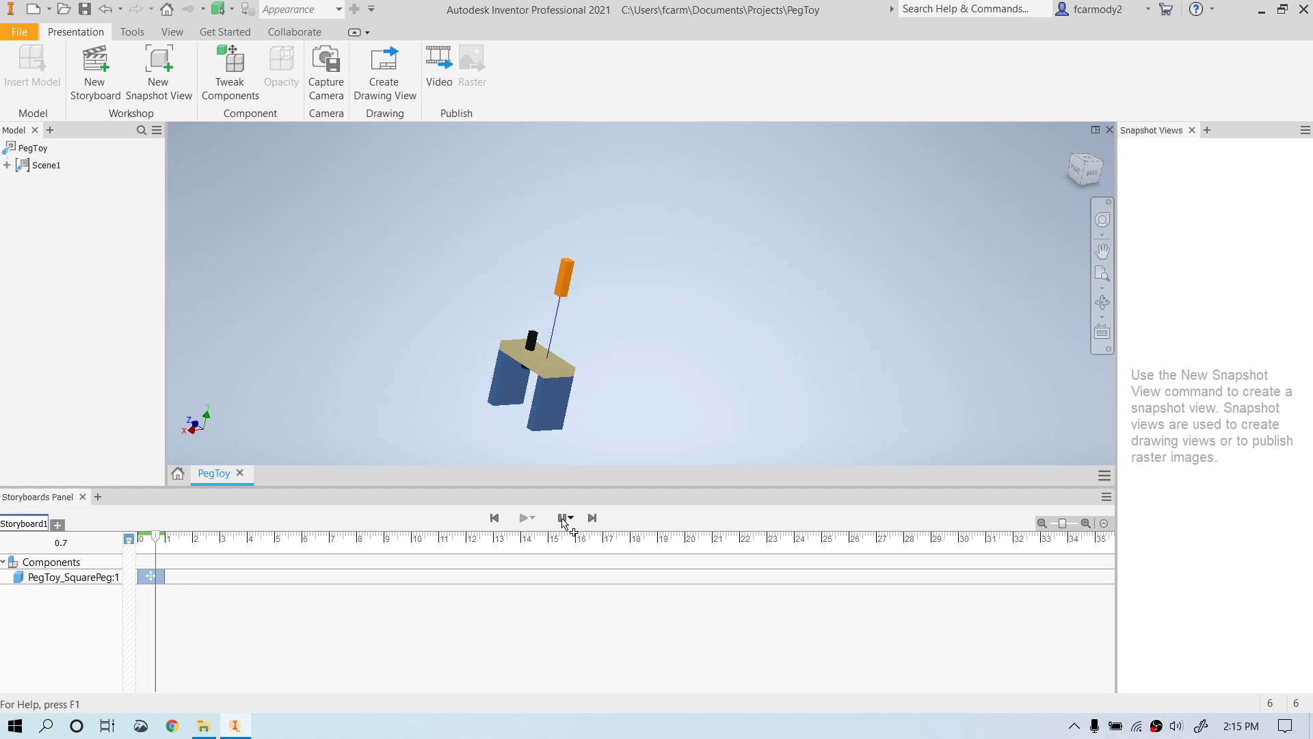
click(565, 520)
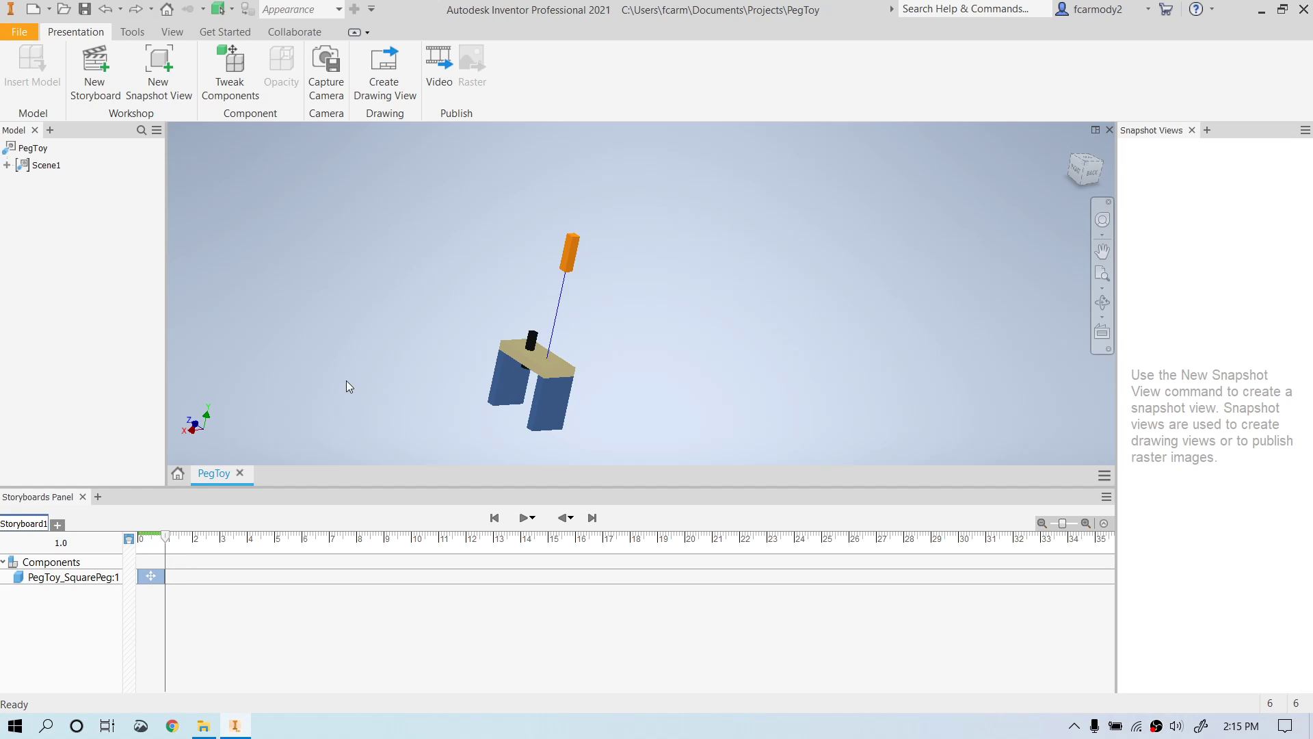
Undo the square peg tweak, then tweak it again as a 12 in lift along Y.
key(ctrl+z)
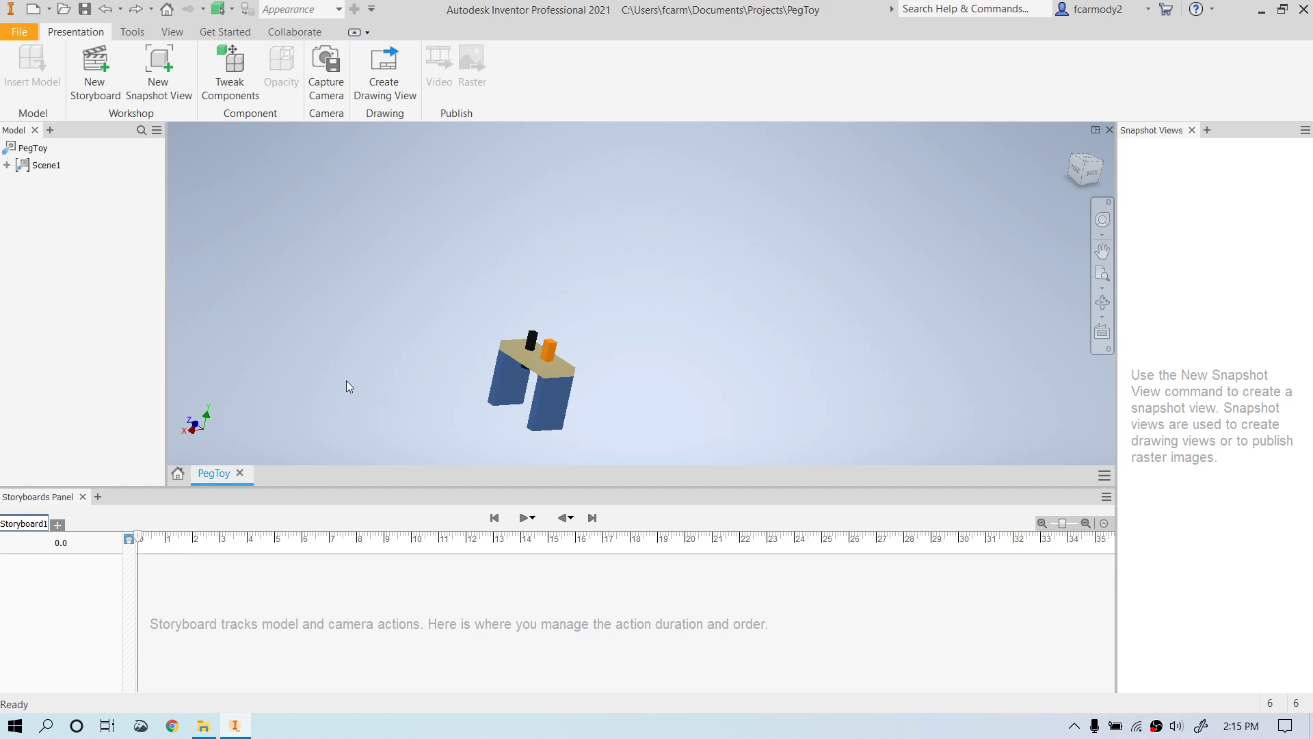
click(231, 66)
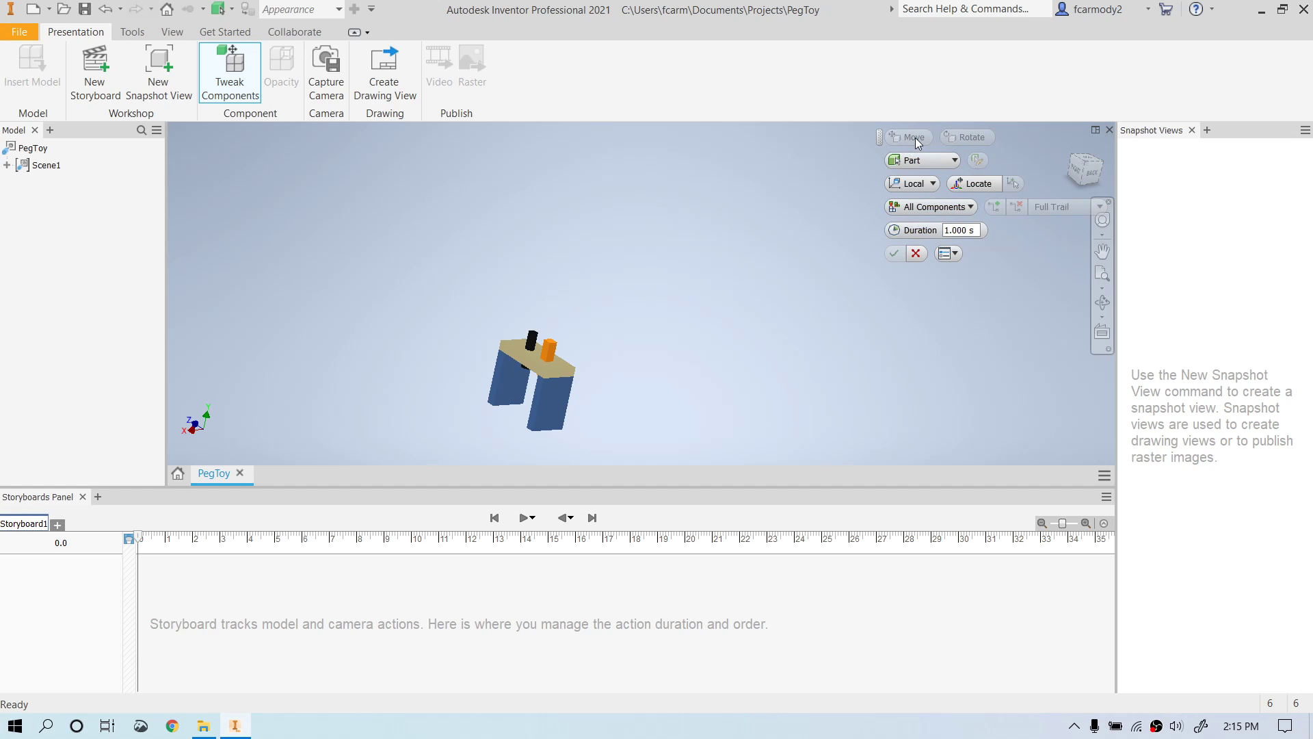
click(553, 351)
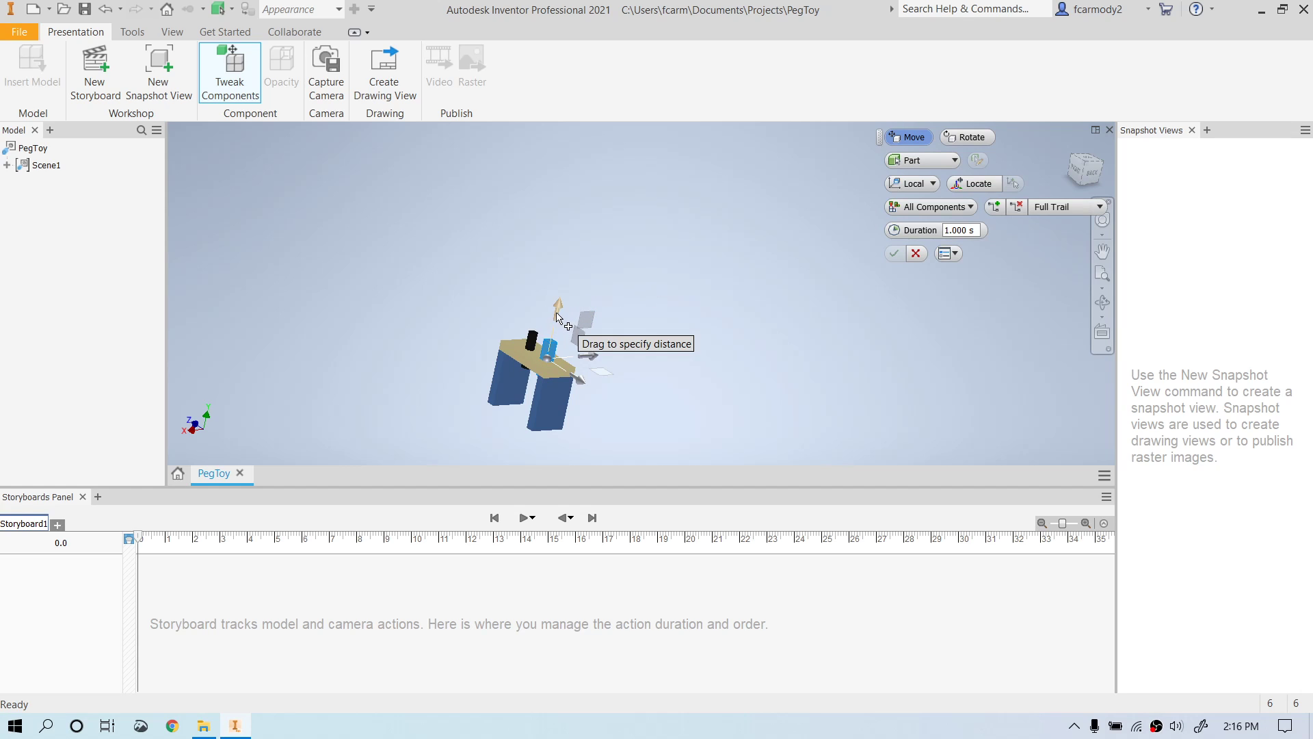
drag(558, 317, 605, 182)
text(12)
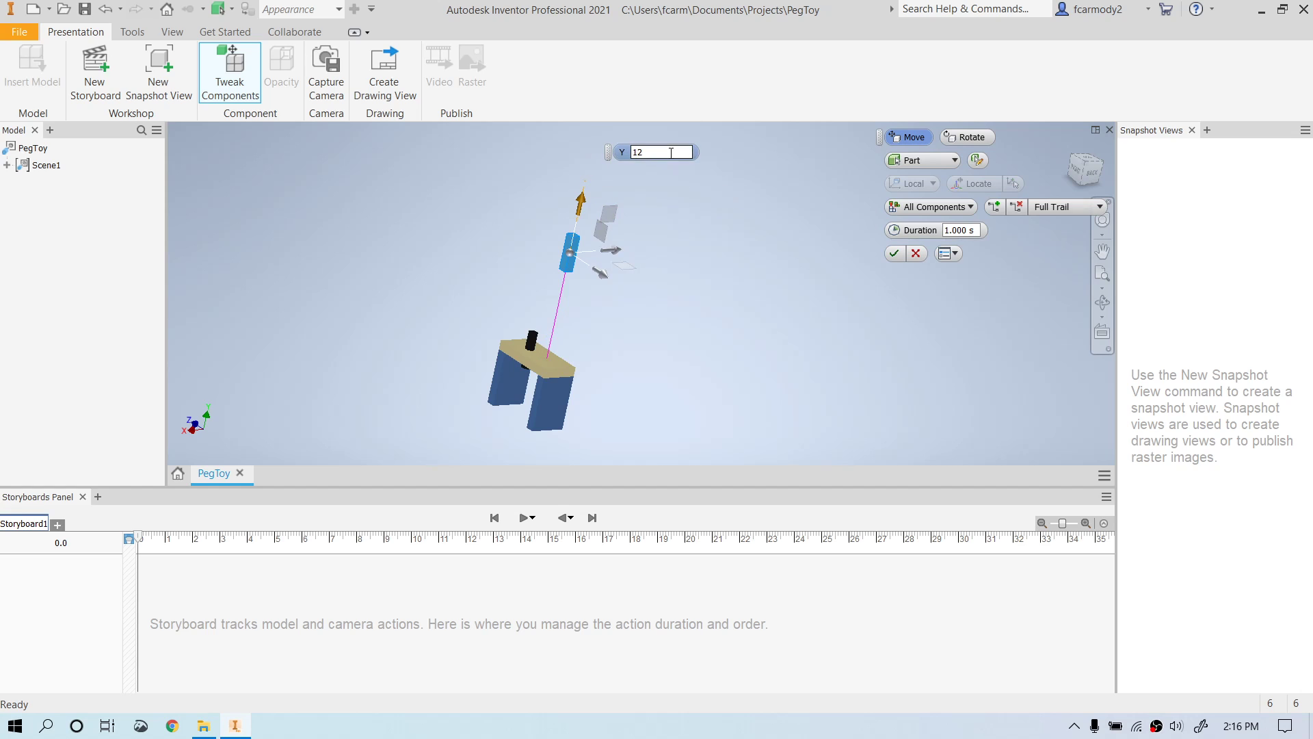
key(Return)
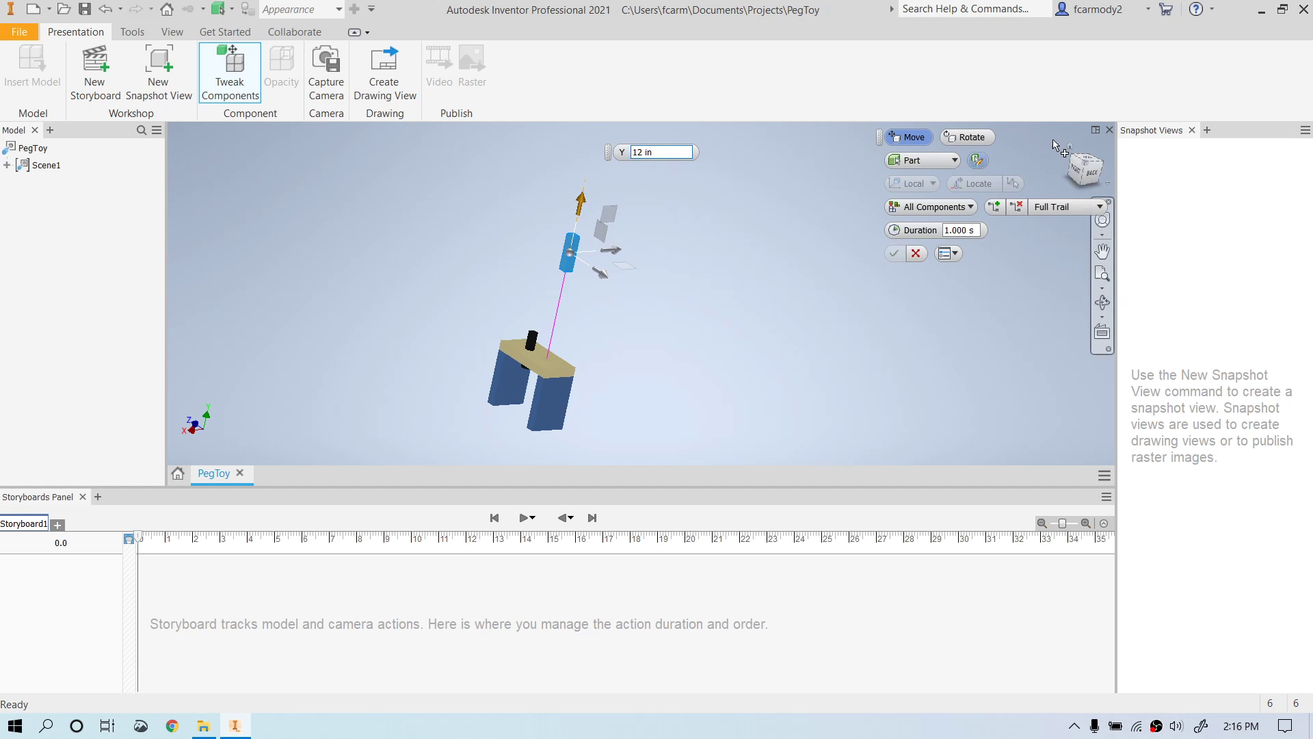
Switch the tweak to Rotate and spin the raised square peg to 425.00 deg.
click(963, 135)
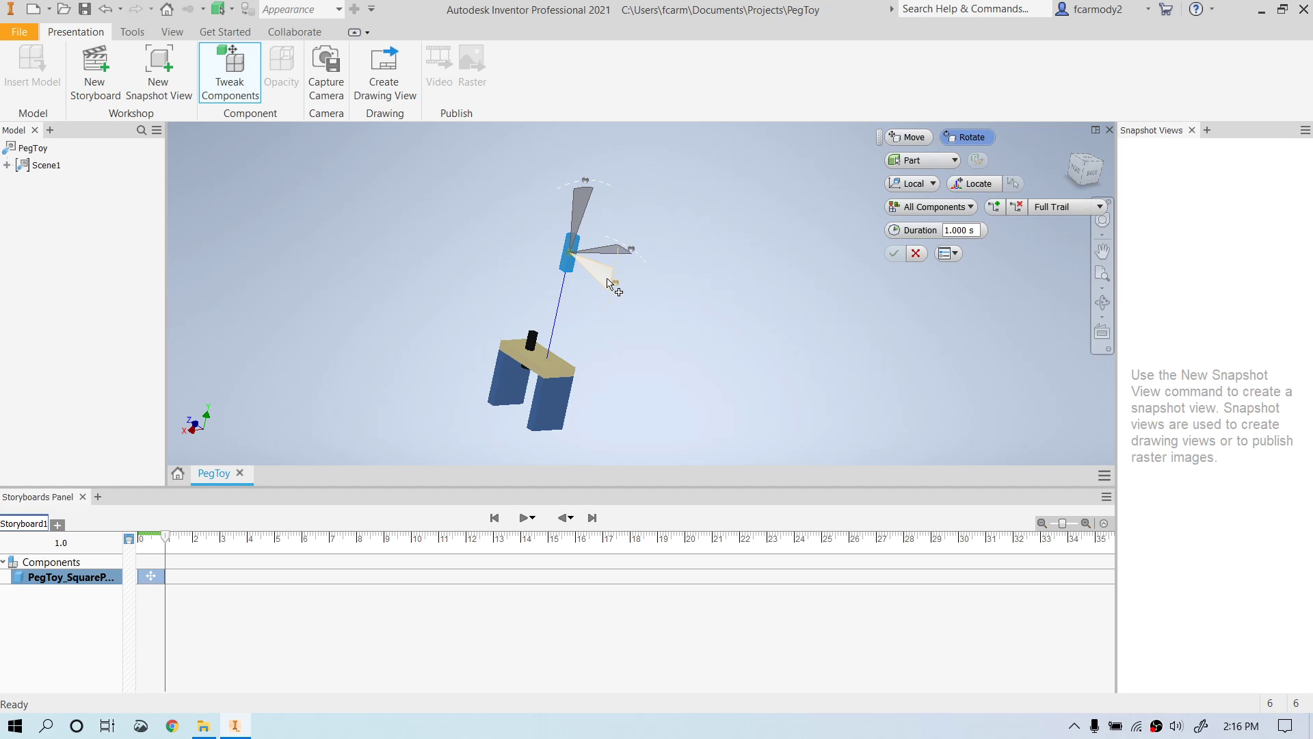
mouse_move(613, 284)
mouse_down()
mouse_move(650, 282)
mouse_move(607, 273)
mouse_move(618, 293)
mouse_up()
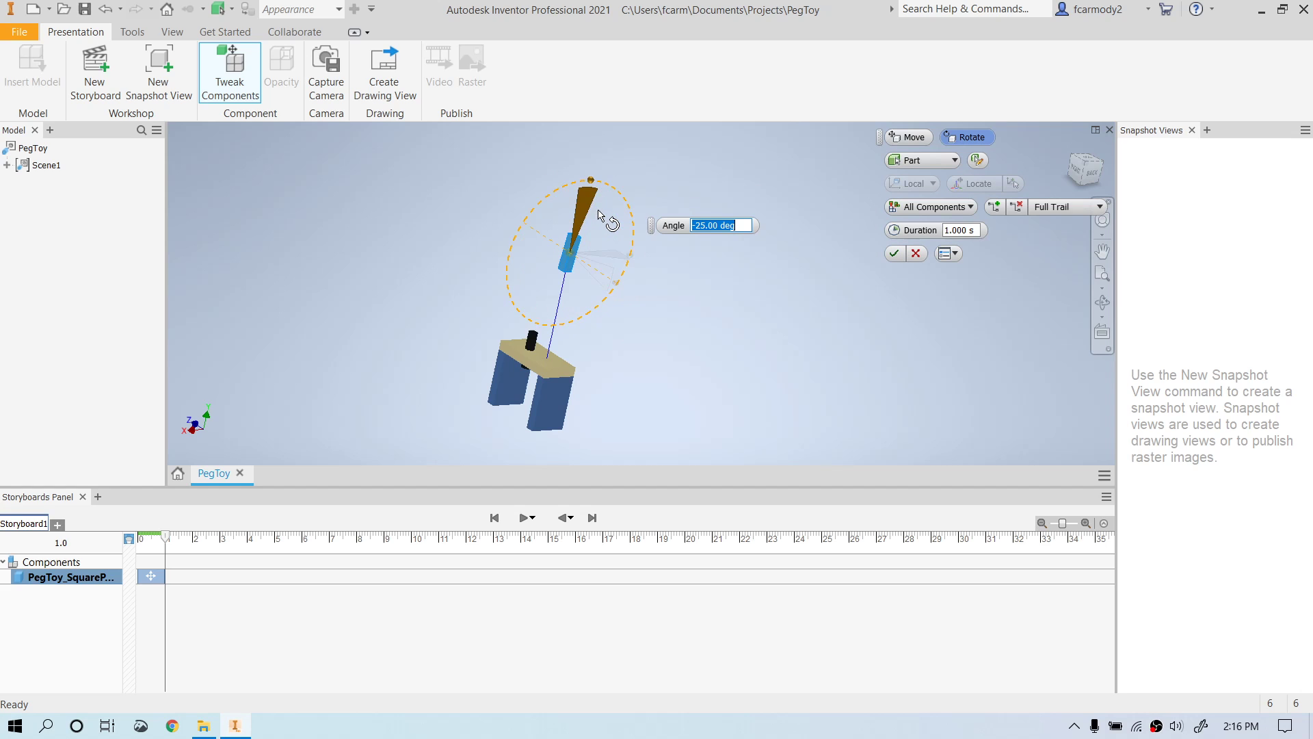
drag(598, 214, 553, 222)
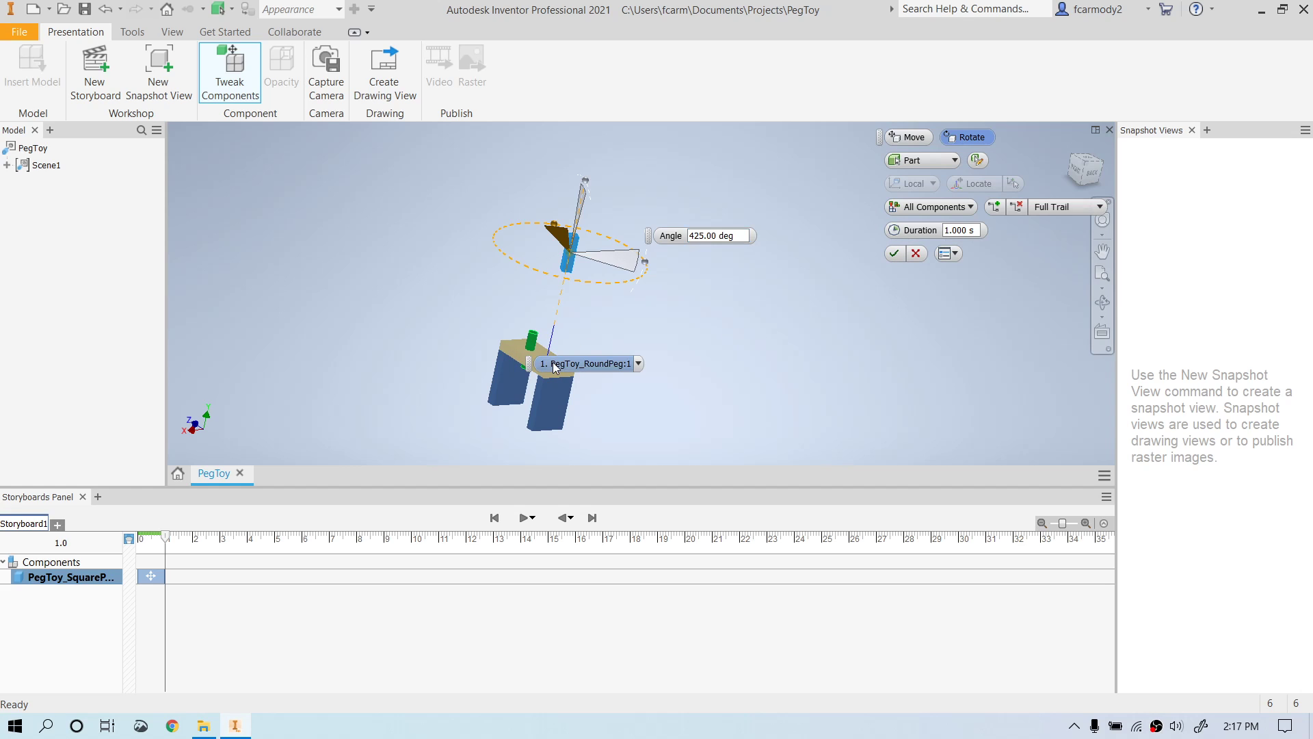
Lock in the peg rotation, switch to Move, and lift the round peg out of the base.
click(533, 342)
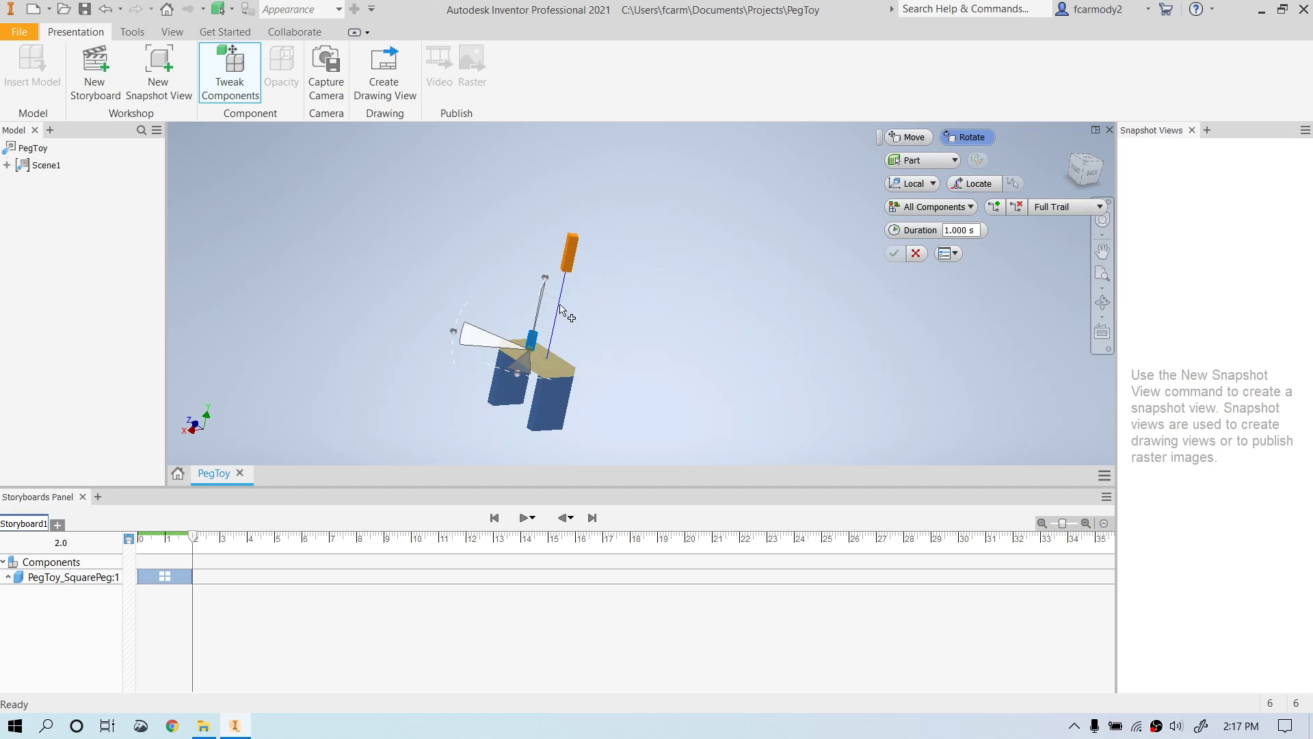
click(909, 137)
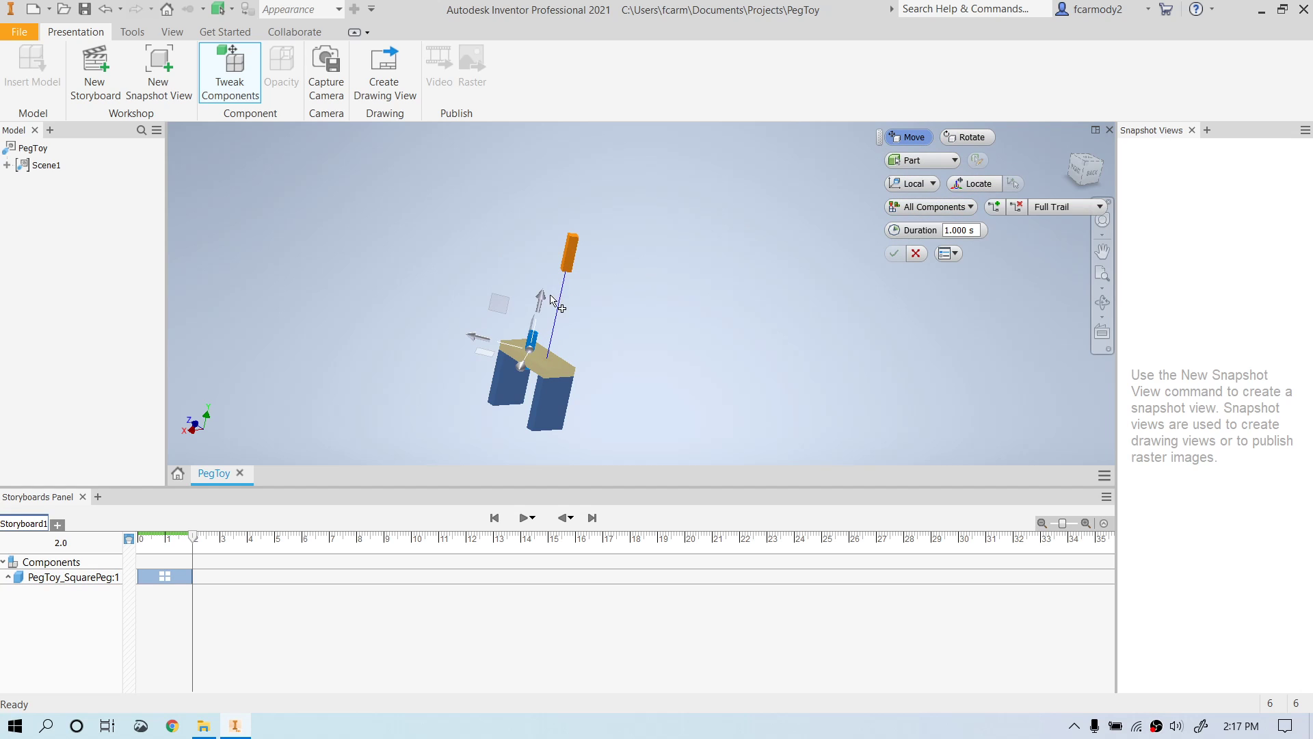
drag(540, 300, 573, 176)
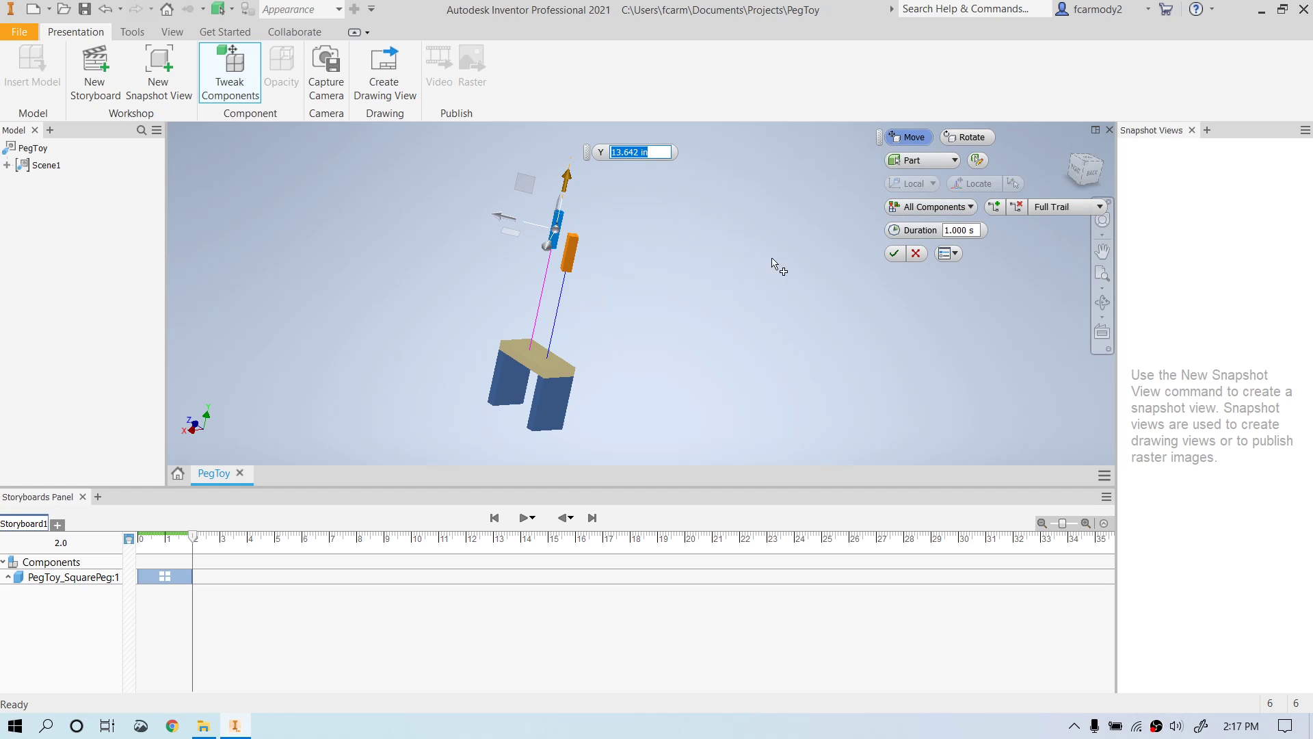
click(958, 208)
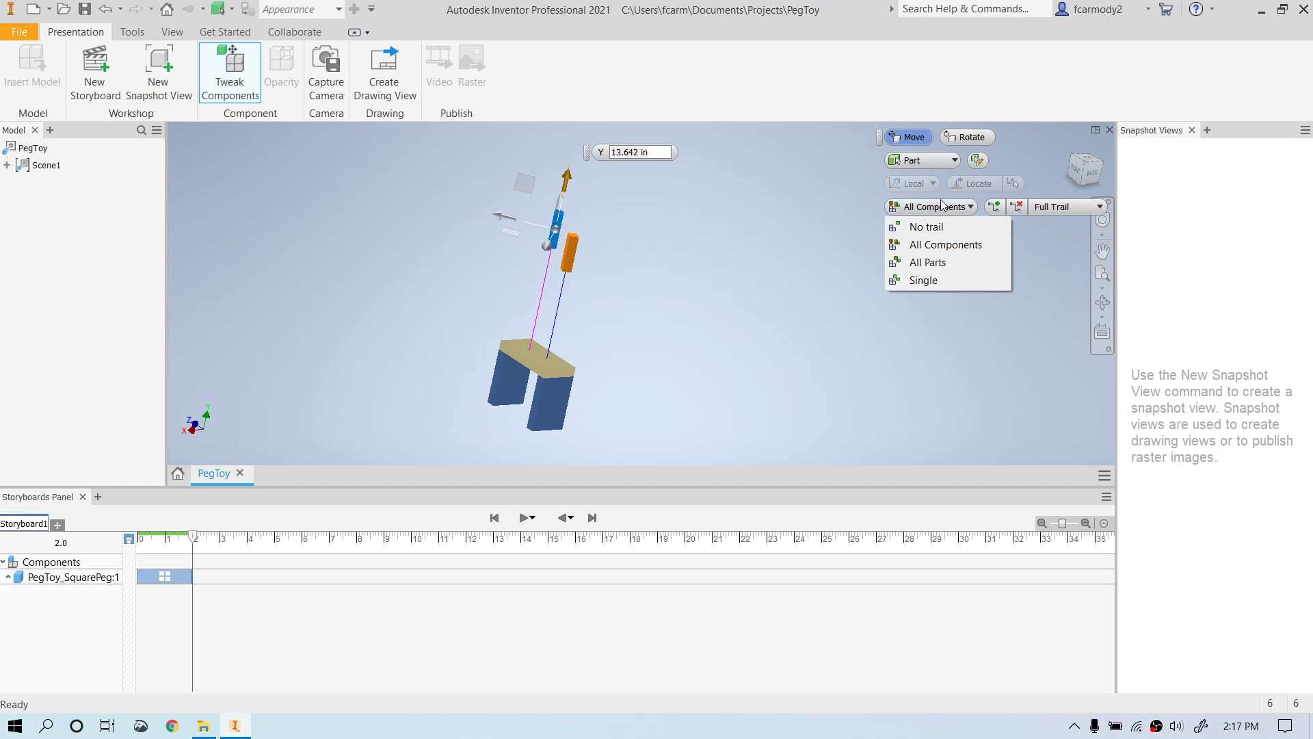
click(941, 199)
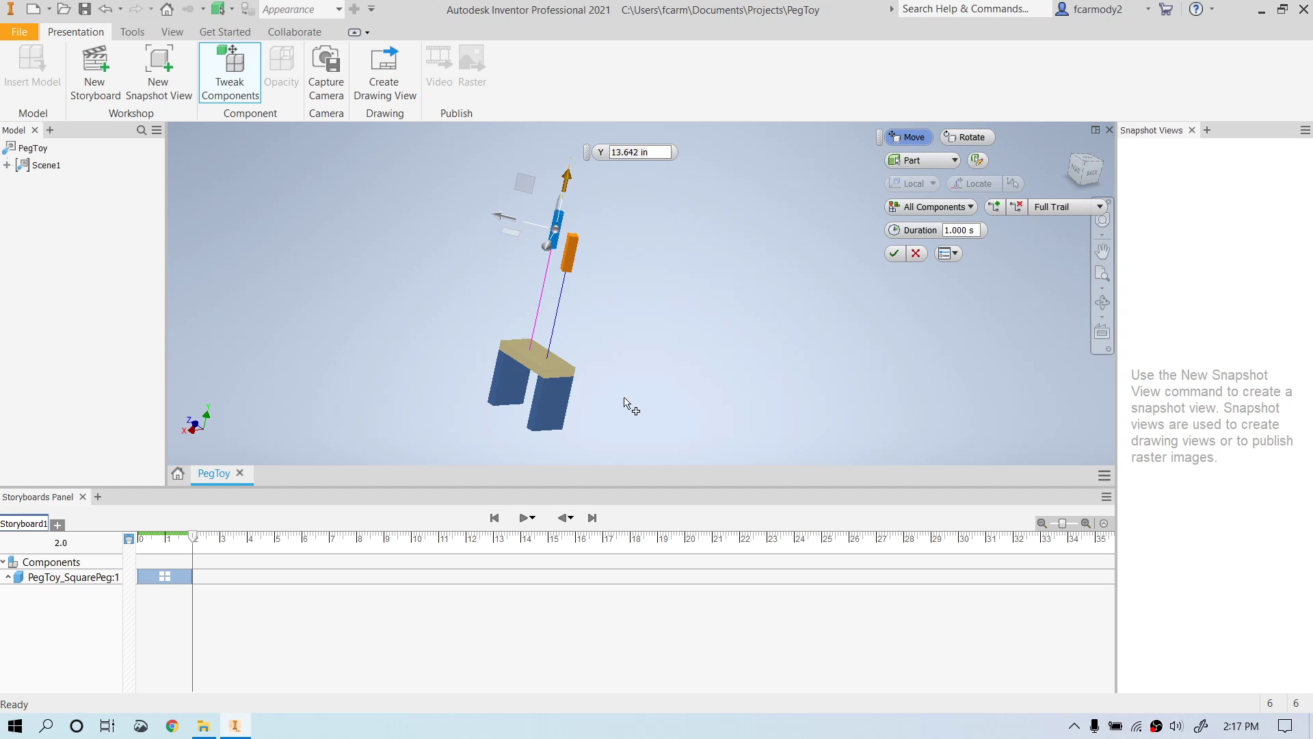
Pull the right and left side legs outward along Z and confirm the tweak.
click(553, 397)
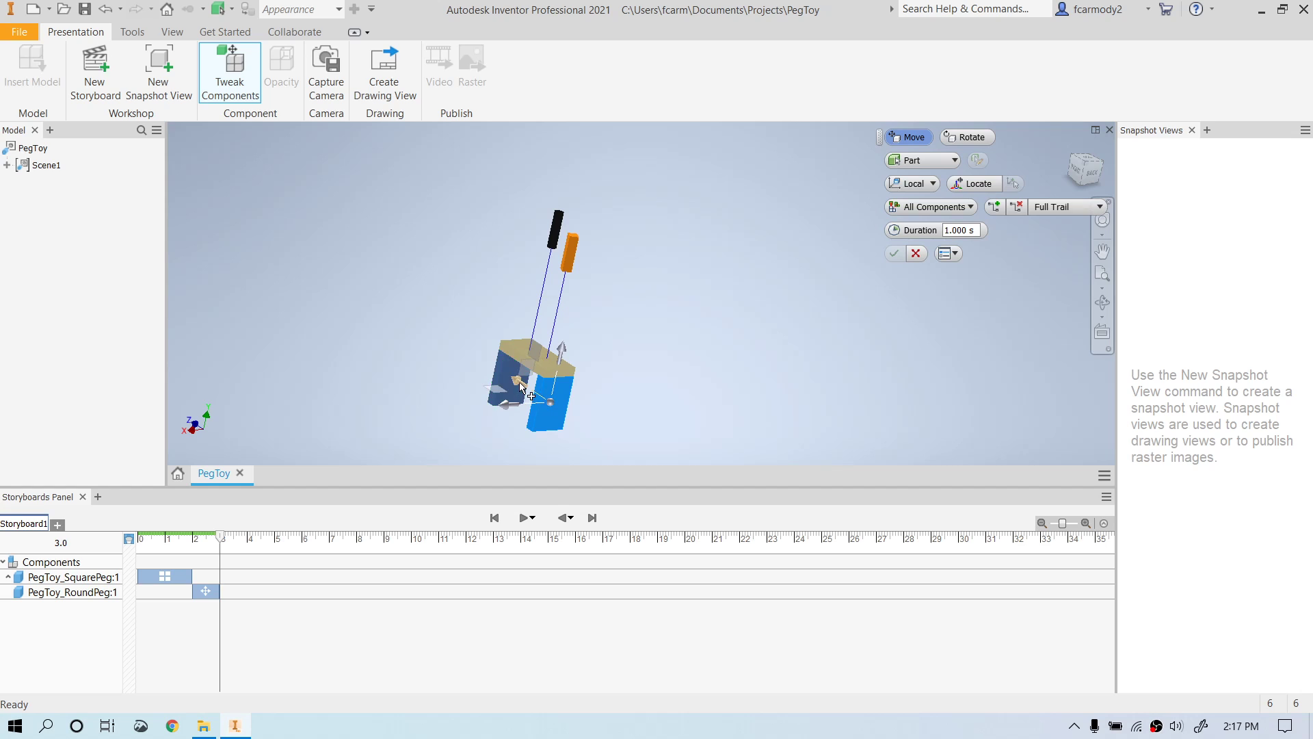
drag(531, 389, 542, 412)
click(499, 371)
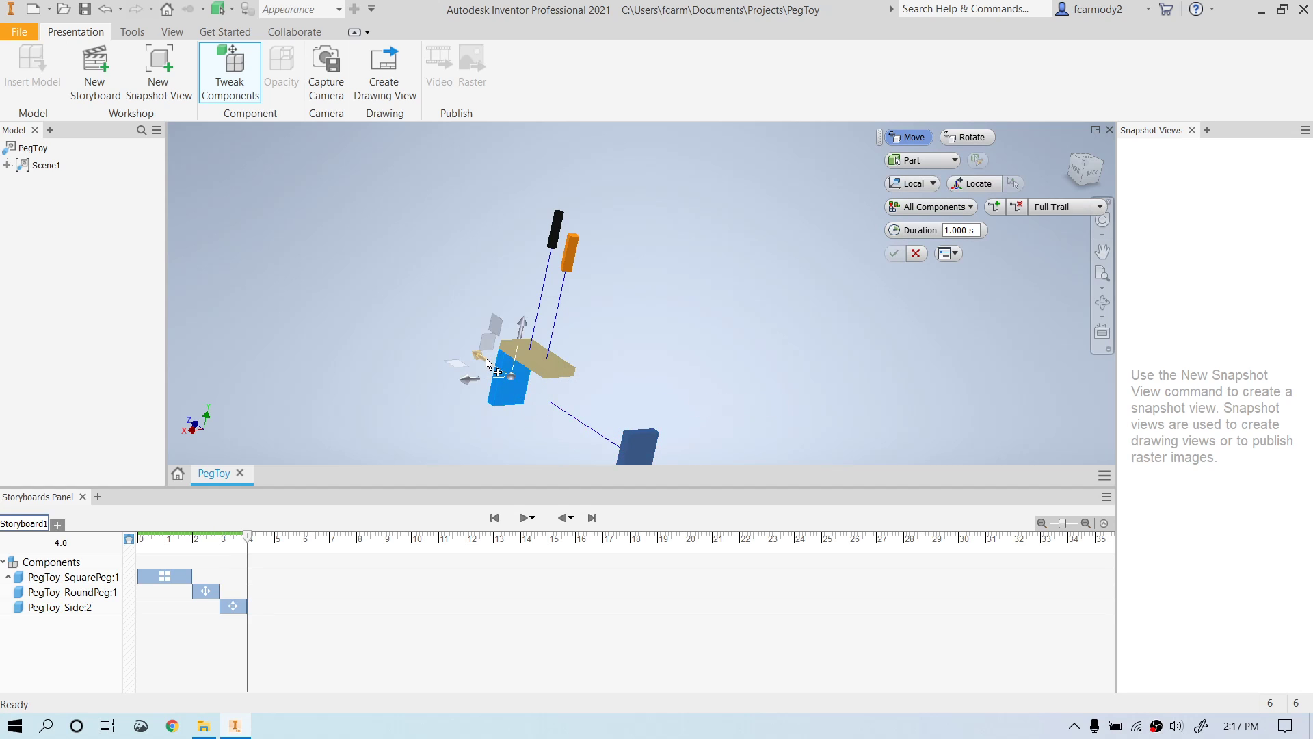
drag(488, 362, 403, 310)
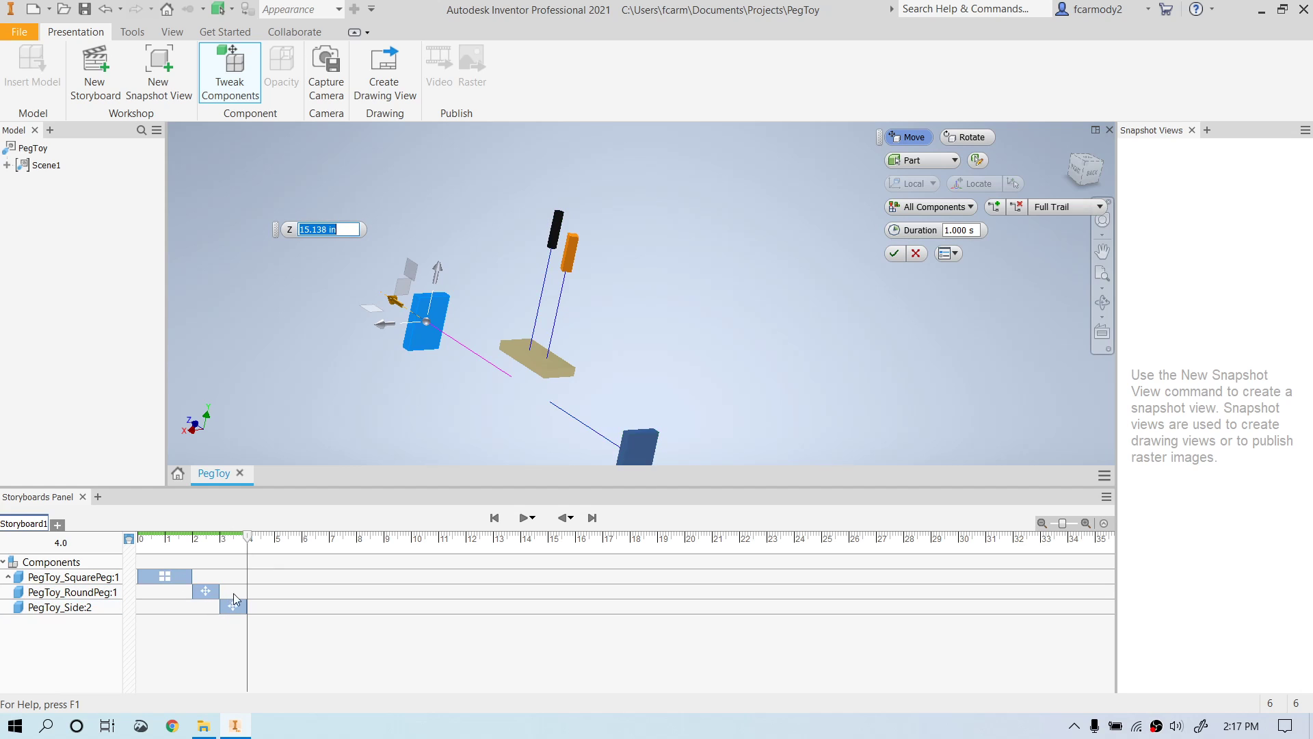
click(895, 254)
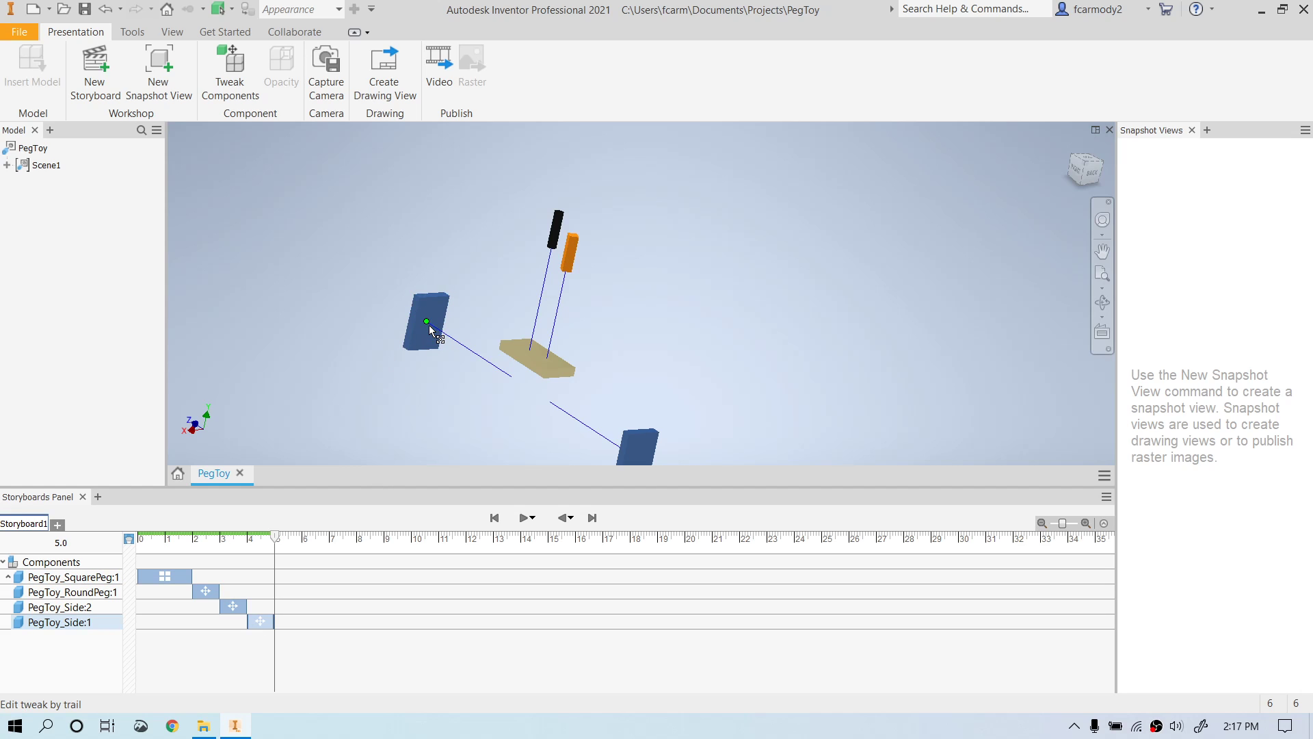
Select the square peg's storyboard action and inspect its move and rotate tracks.
click(575, 257)
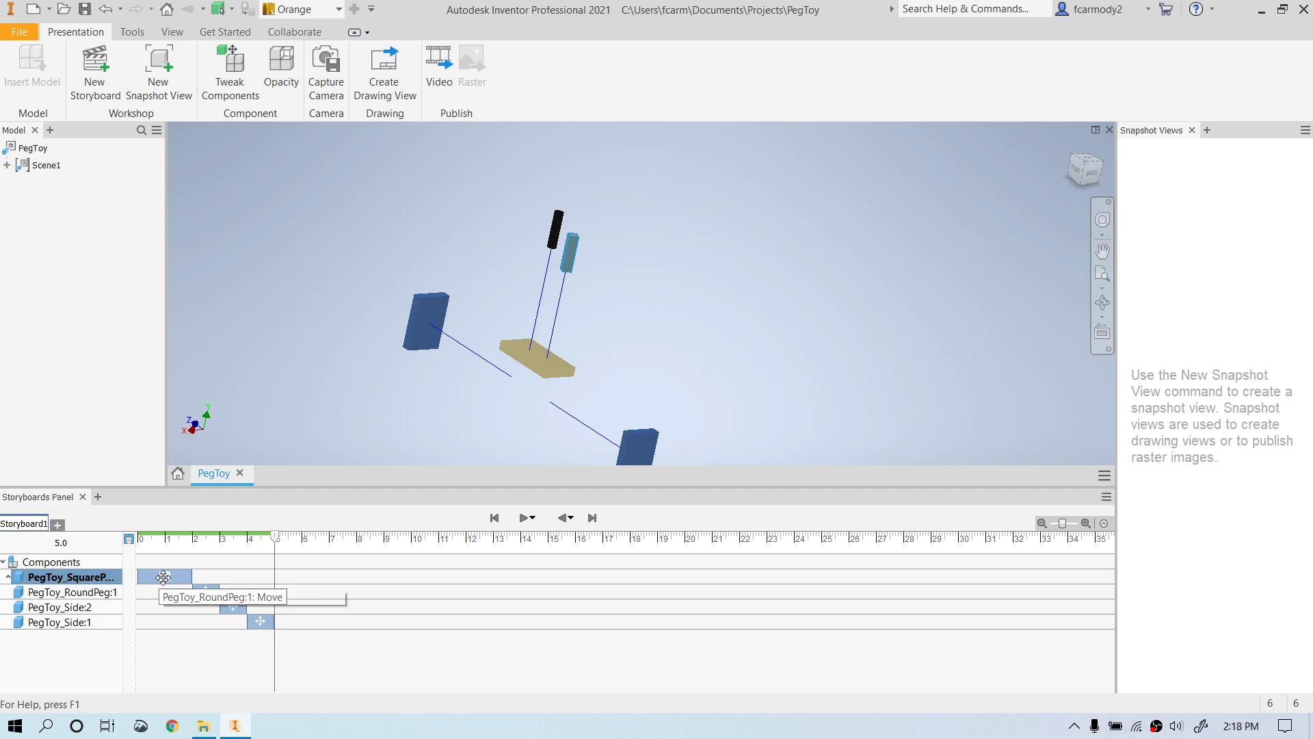
click(163, 577)
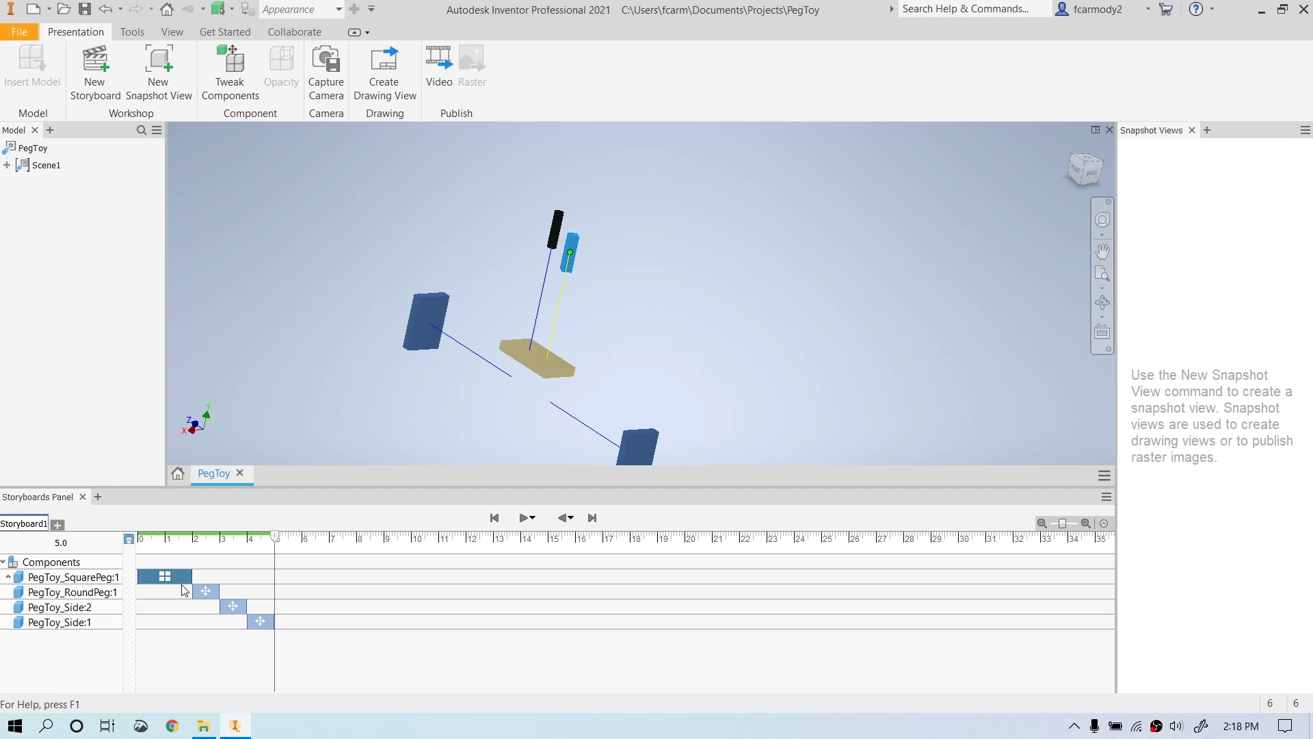
mouse_move(169, 577)
mouse_down()
mouse_move(183, 577)
mouse_move(157, 578)
mouse_up()
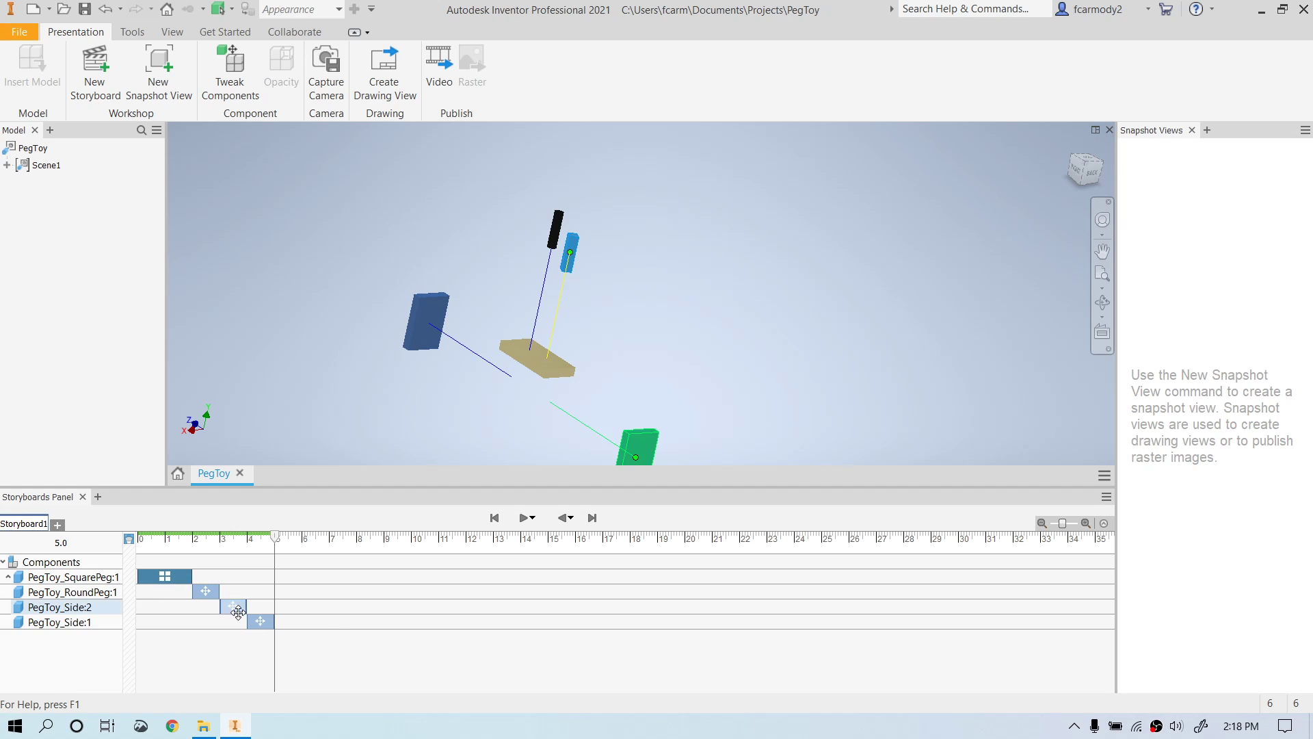
click(8, 579)
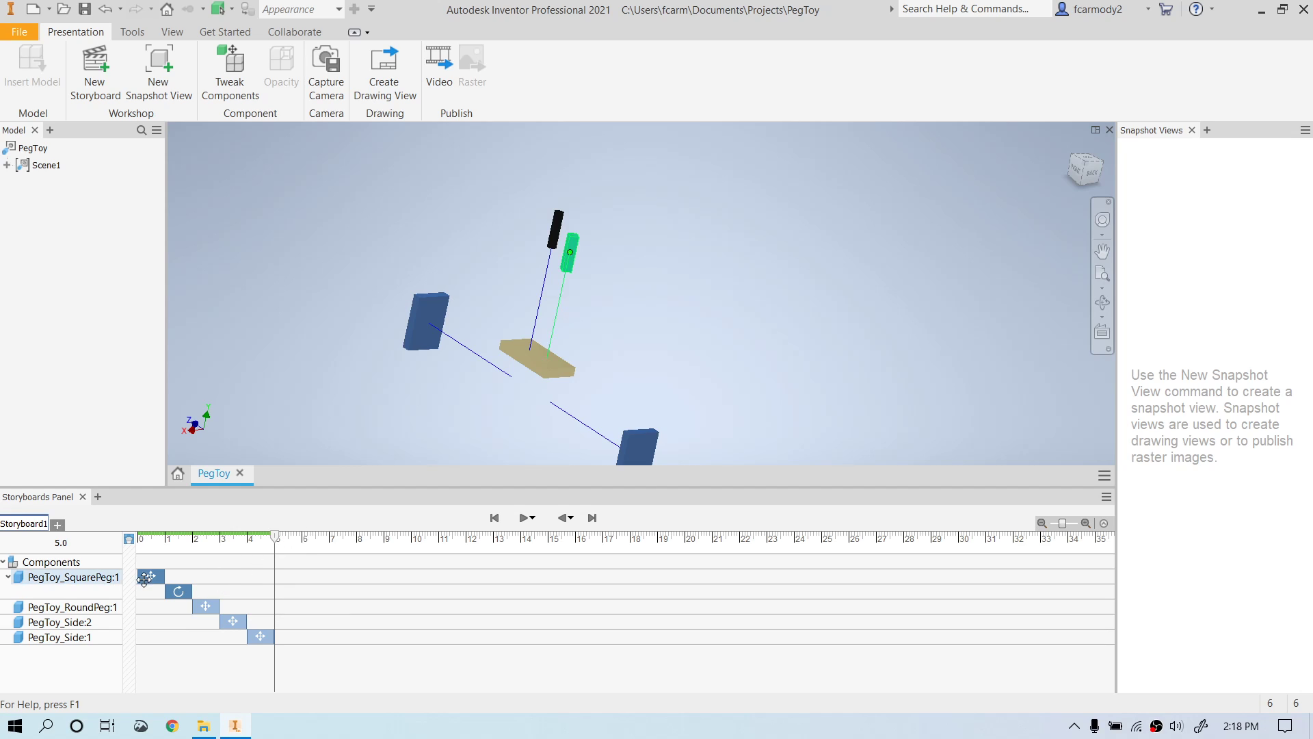
click(24, 579)
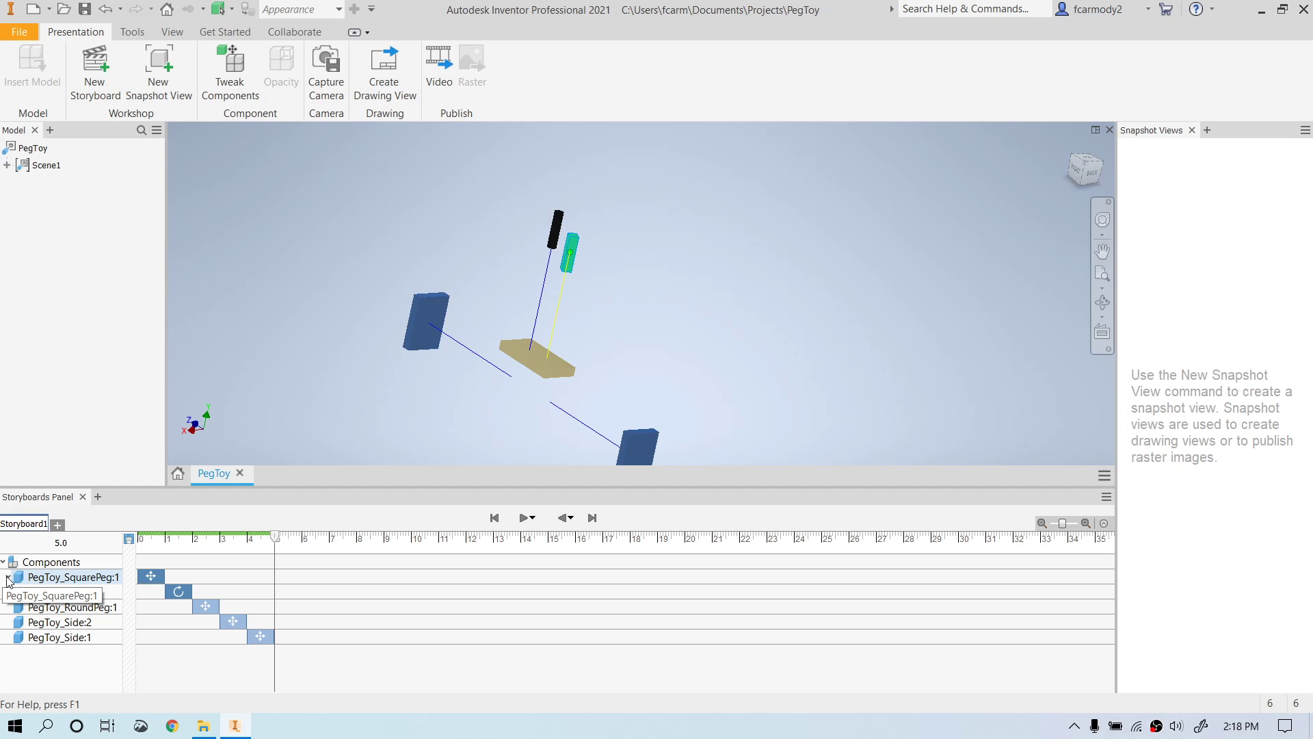
click(8, 578)
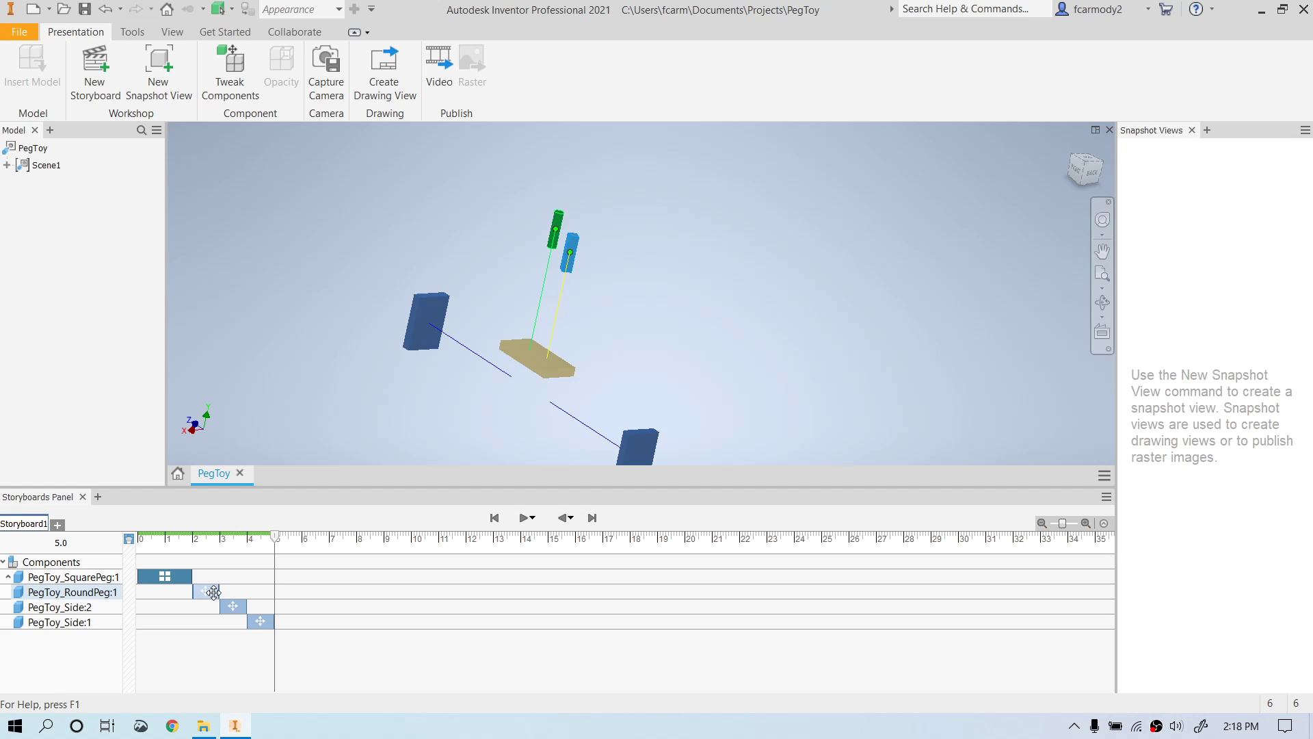
Shift the round peg action's start and duration, then rewind to 1.9 s and play in reverse.
mouse_move(214, 592)
mouse_down()
mouse_move(188, 592)
mouse_move(217, 592)
mouse_move(204, 591)
mouse_up()
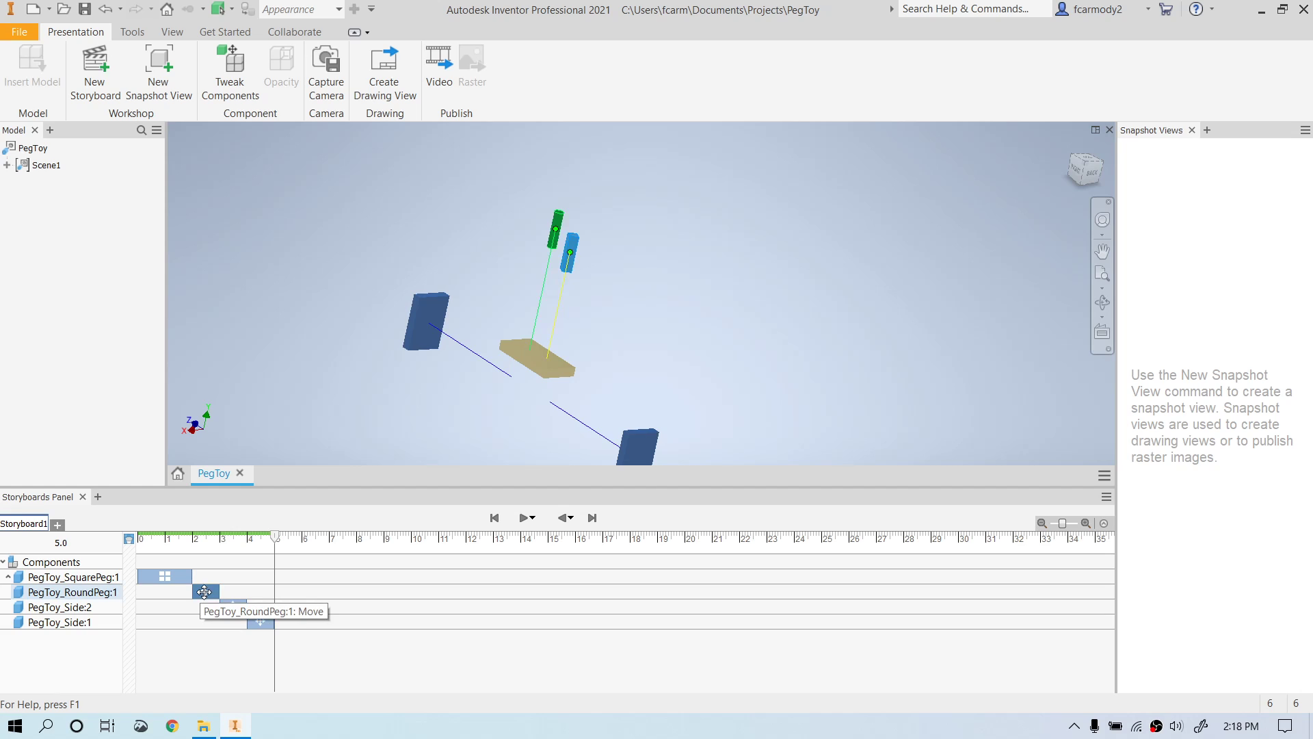
drag(217, 592, 192, 623)
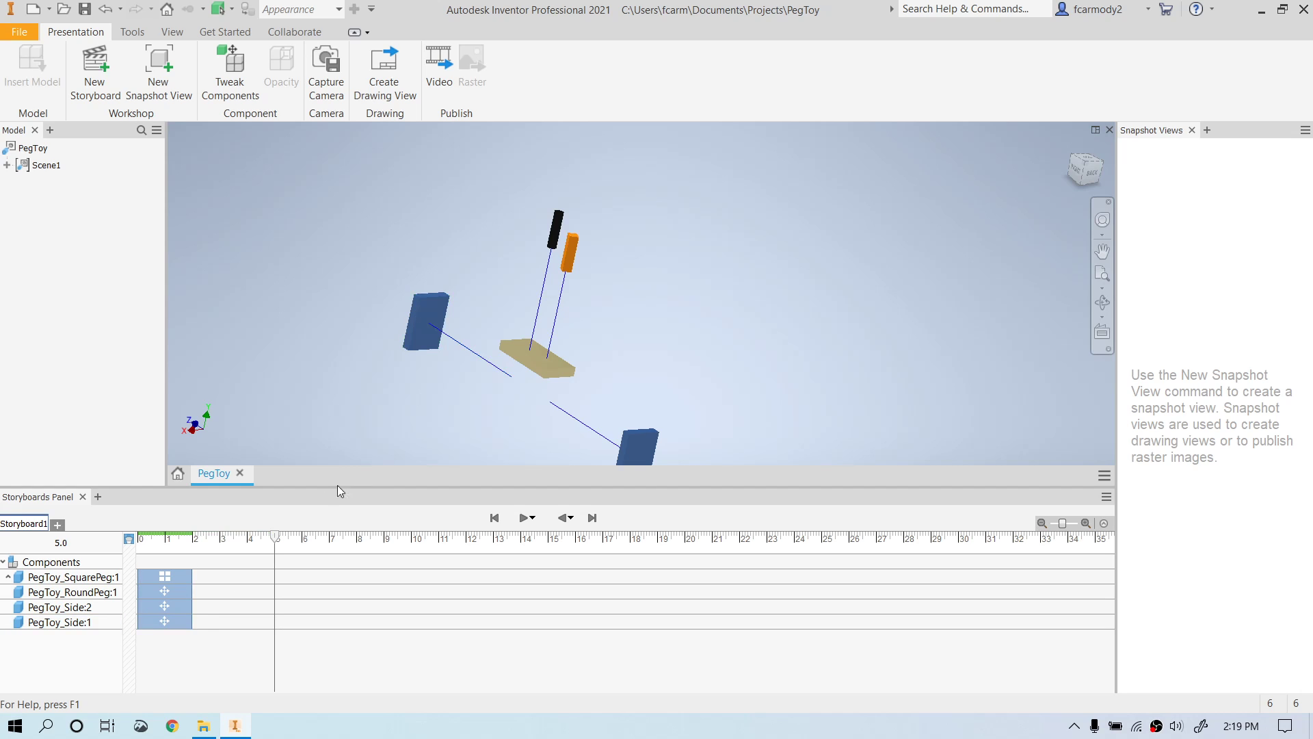
drag(275, 537, 193, 539)
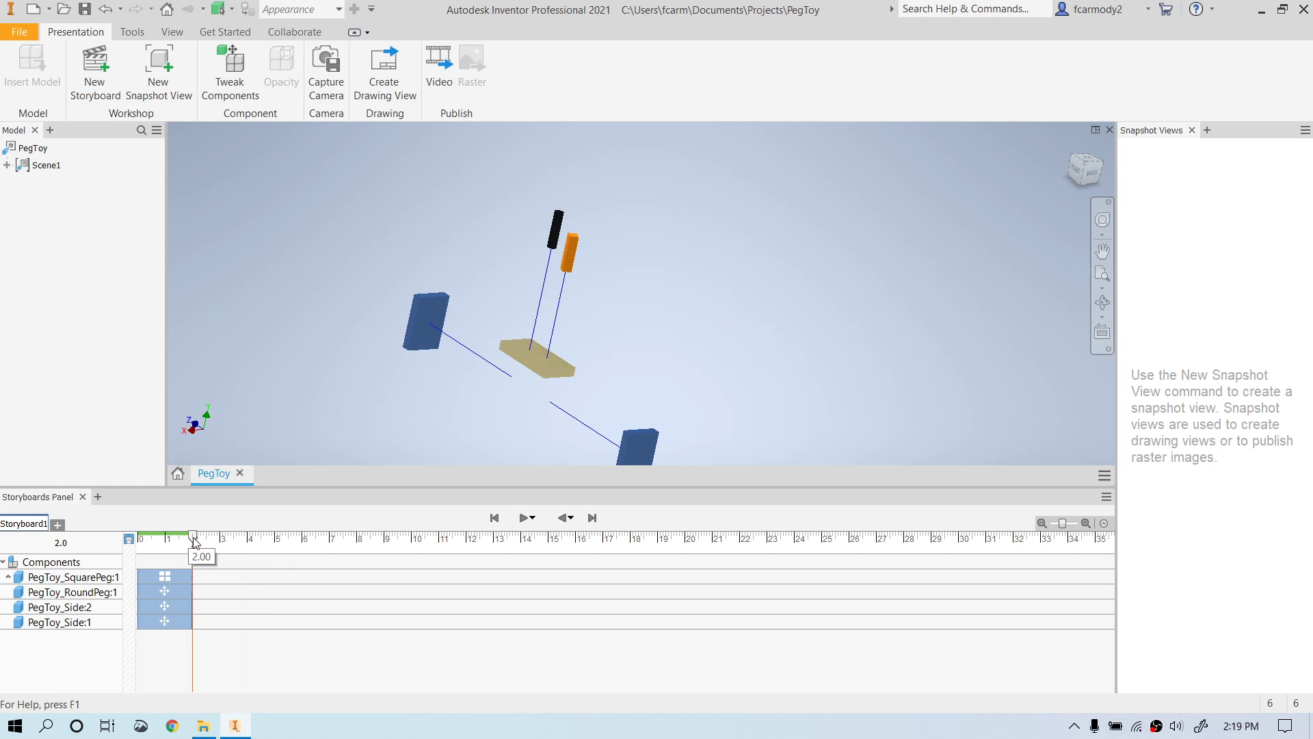
click(563, 519)
Enlarge the 3D view, reposition the model, and turn the view to face the RIGHT side.
drag(1083, 487, 1067, 600)
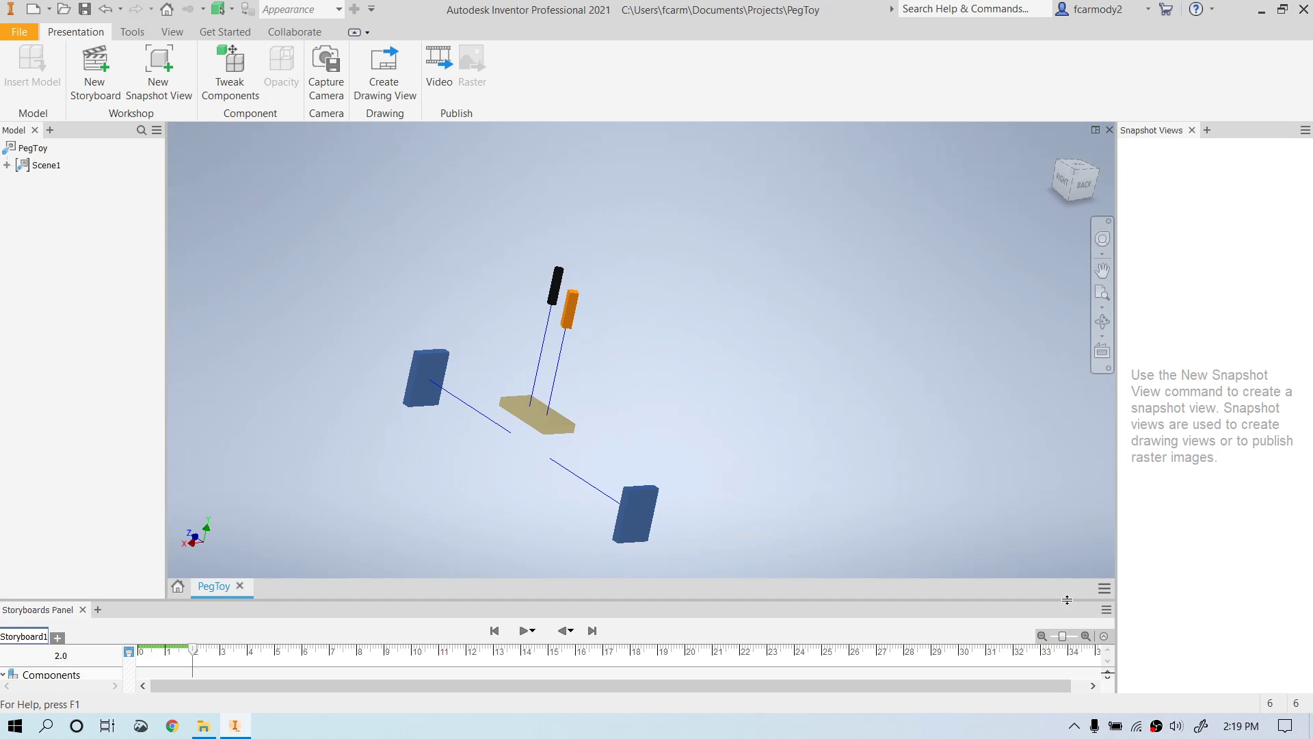
middle_drag(688, 393, 787, 342)
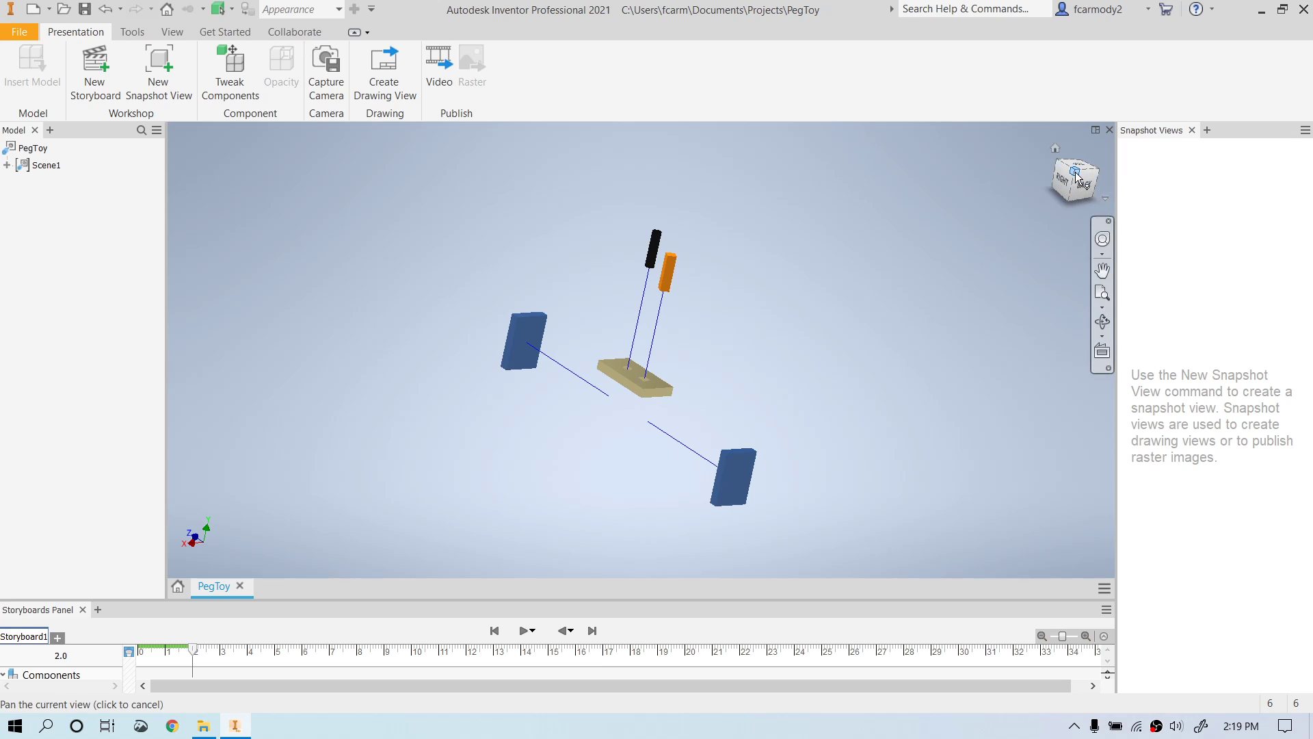
drag(1076, 174, 784, 342)
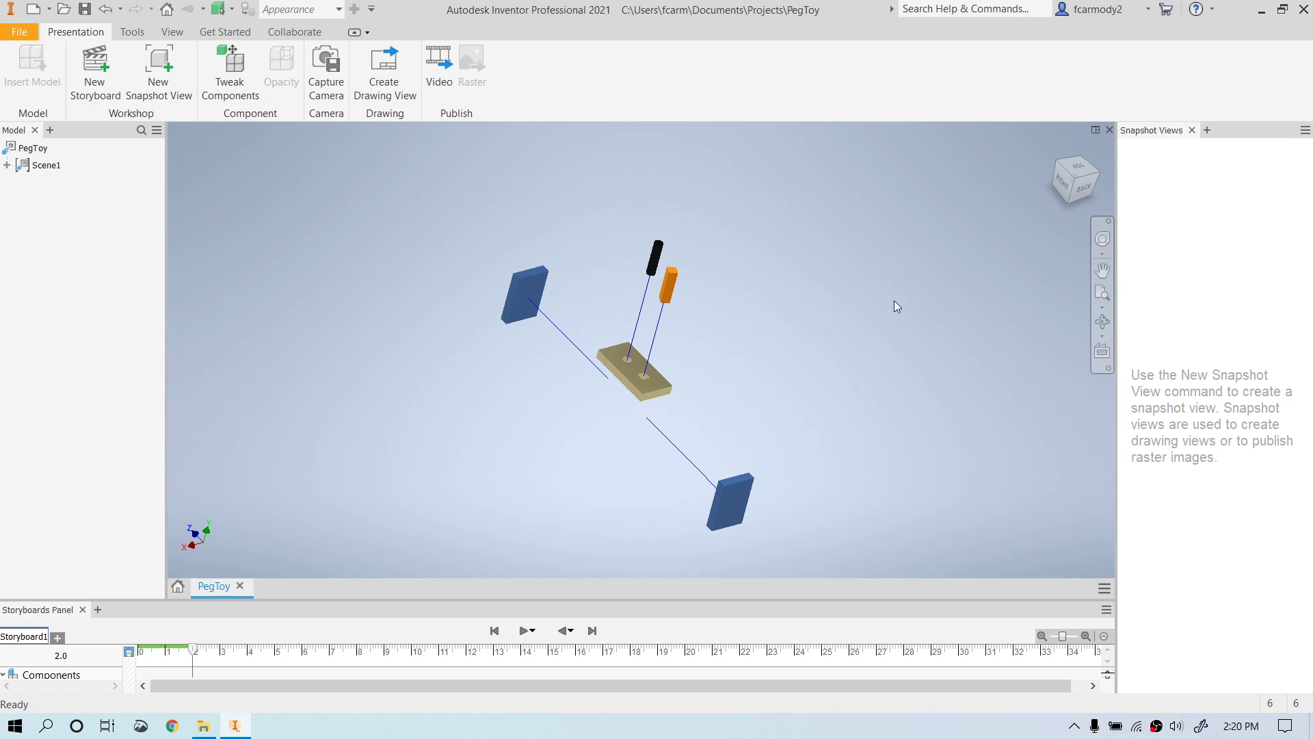
shift+middle_drag(1088, 164, 1087, 125)
click(1064, 190)
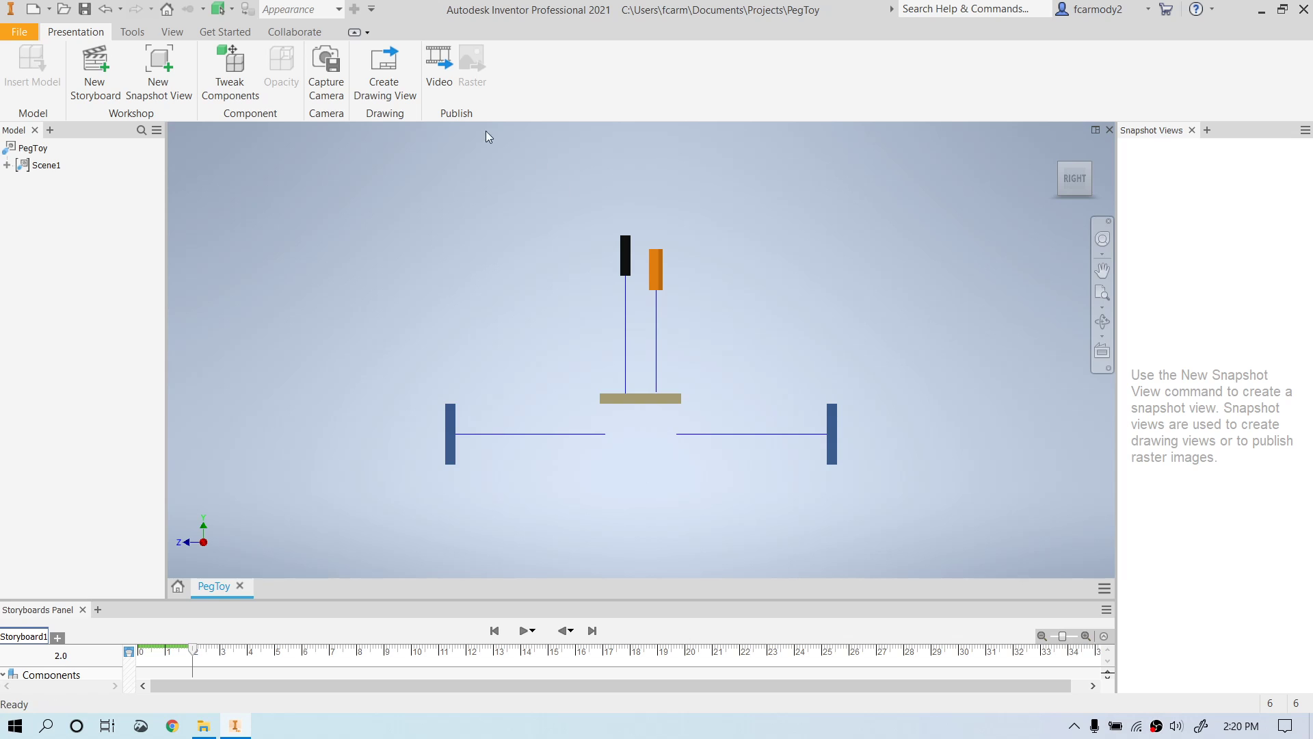
Dismiss Publish to Video without publishing and save the presentation as PegToy.ipn in Projects.
click(440, 72)
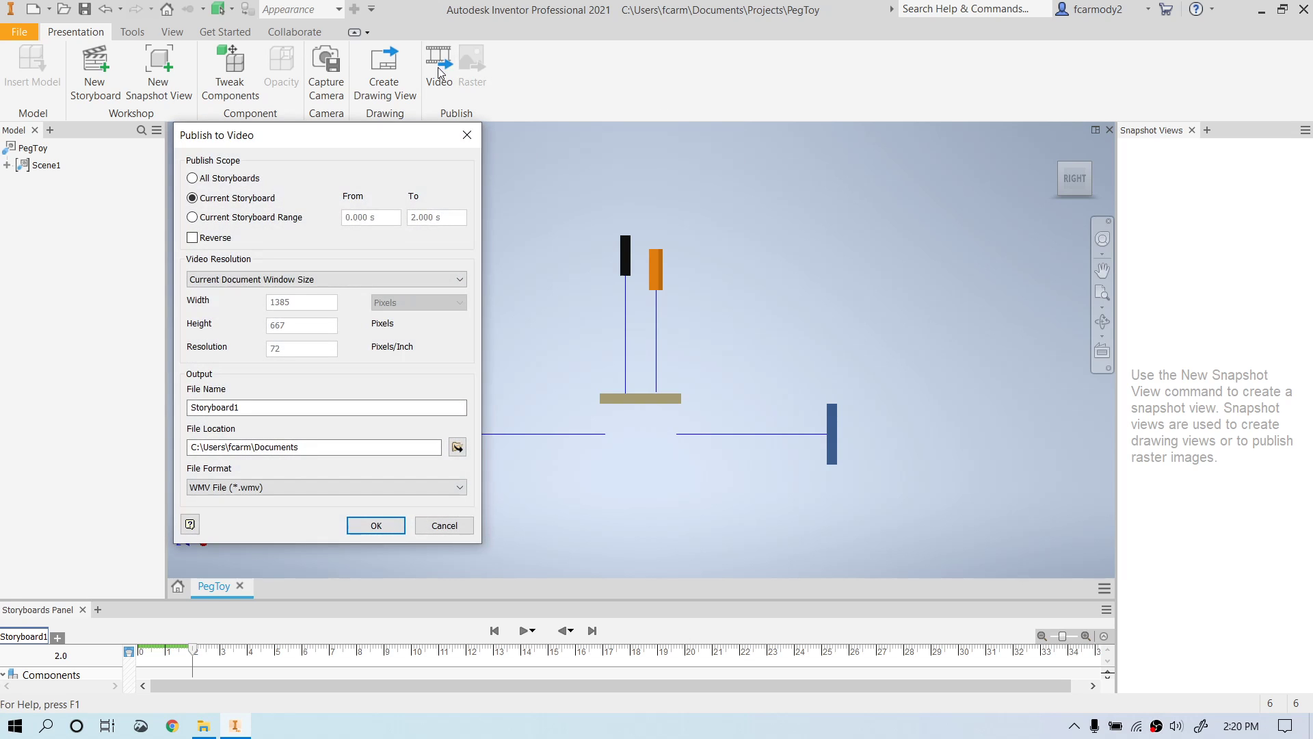
click(446, 525)
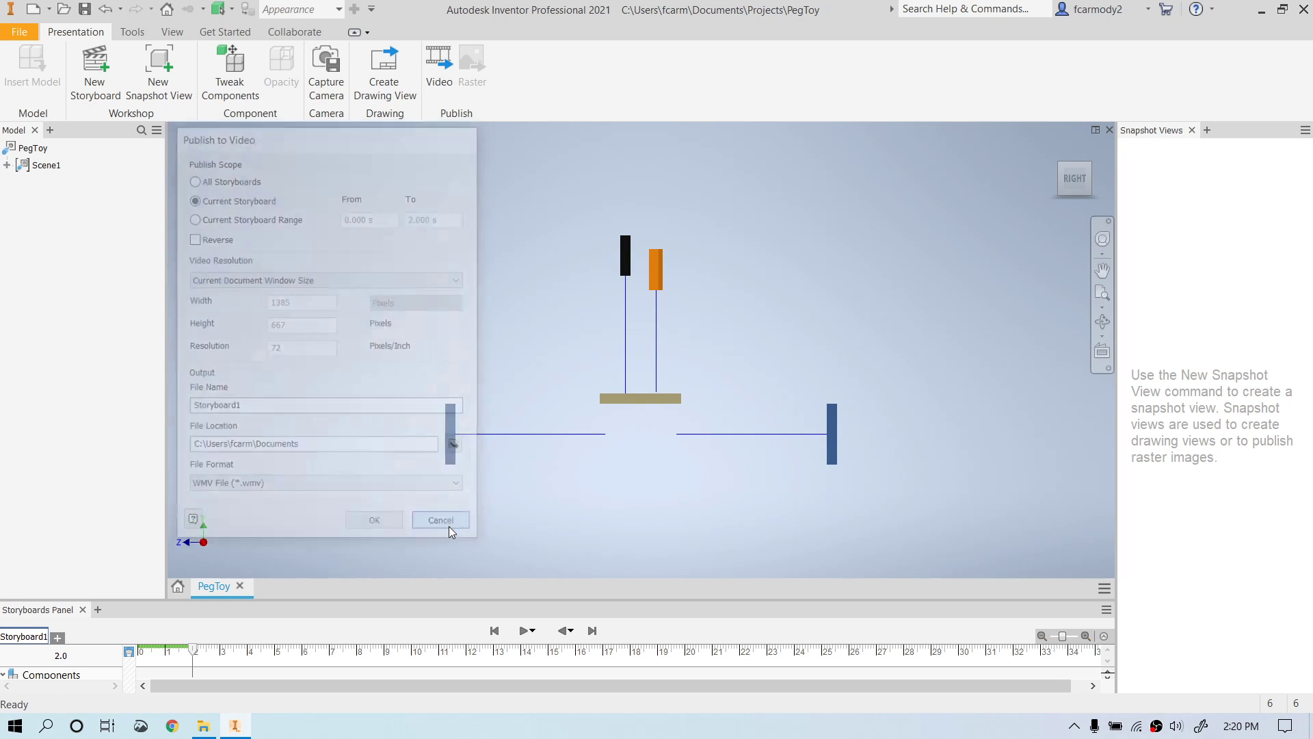
click(84, 9)
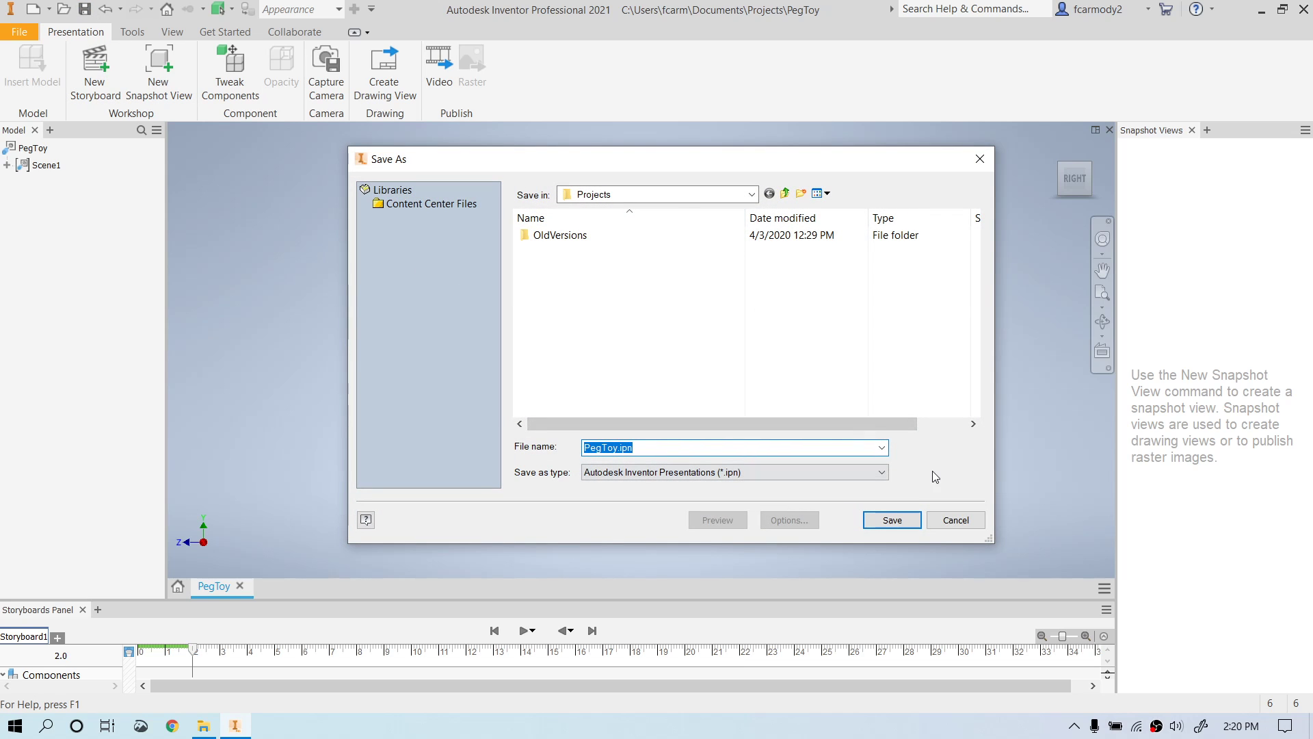
click(894, 521)
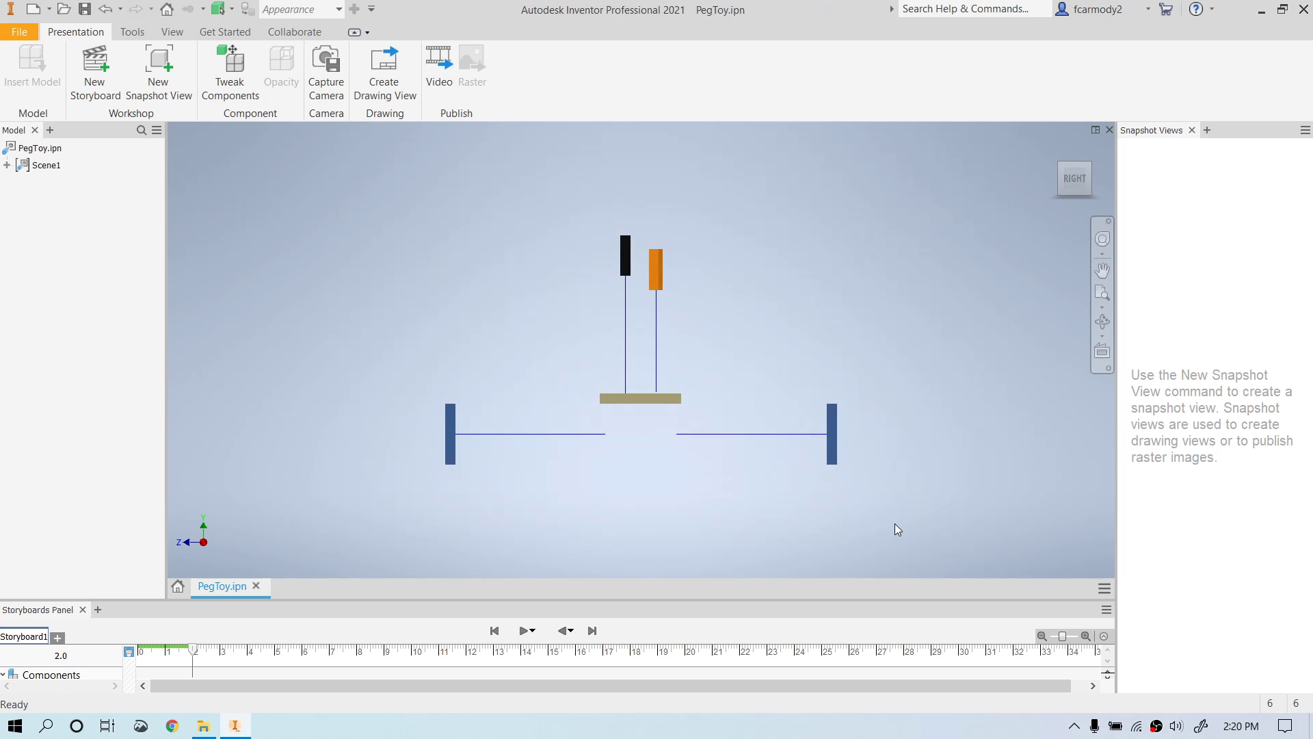
Set Publish to Video to 1920 x 1080 WMV output in the Documents\Projects folder.
click(432, 63)
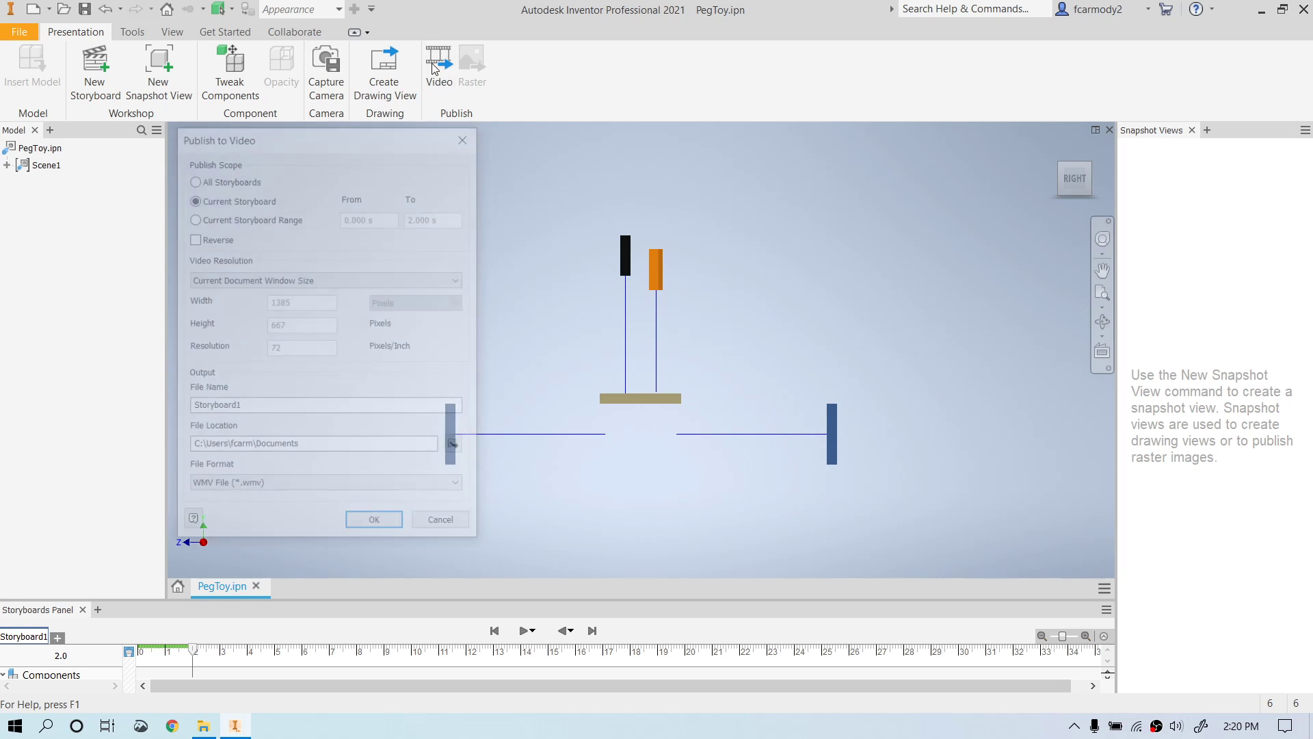
drag(383, 137, 1014, 118)
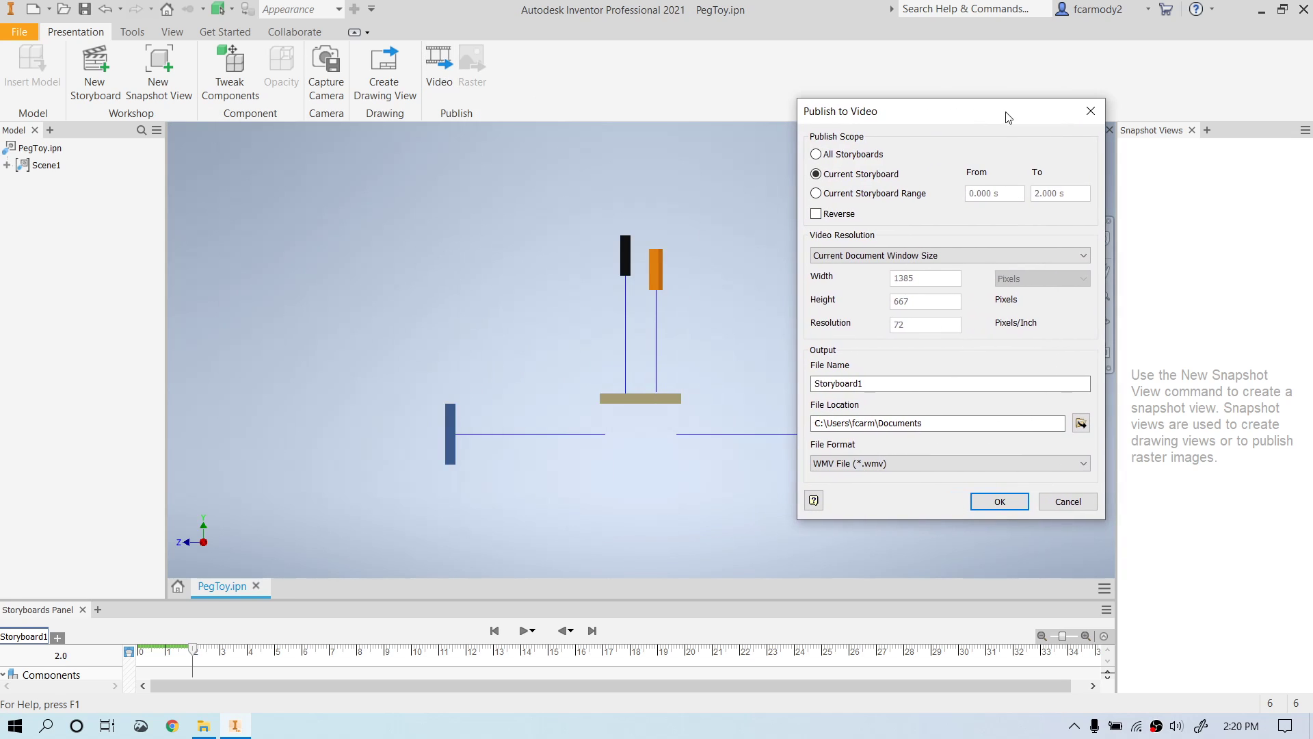
click(931, 257)
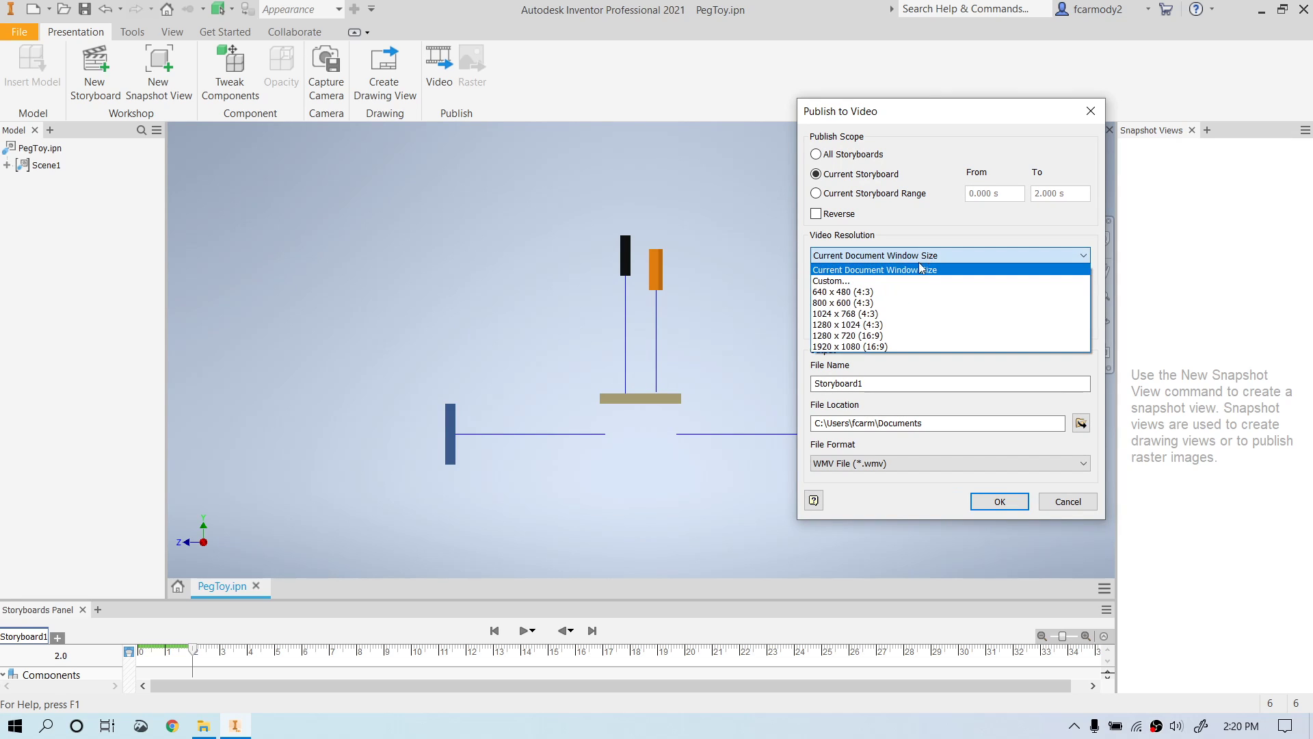
click(853, 347)
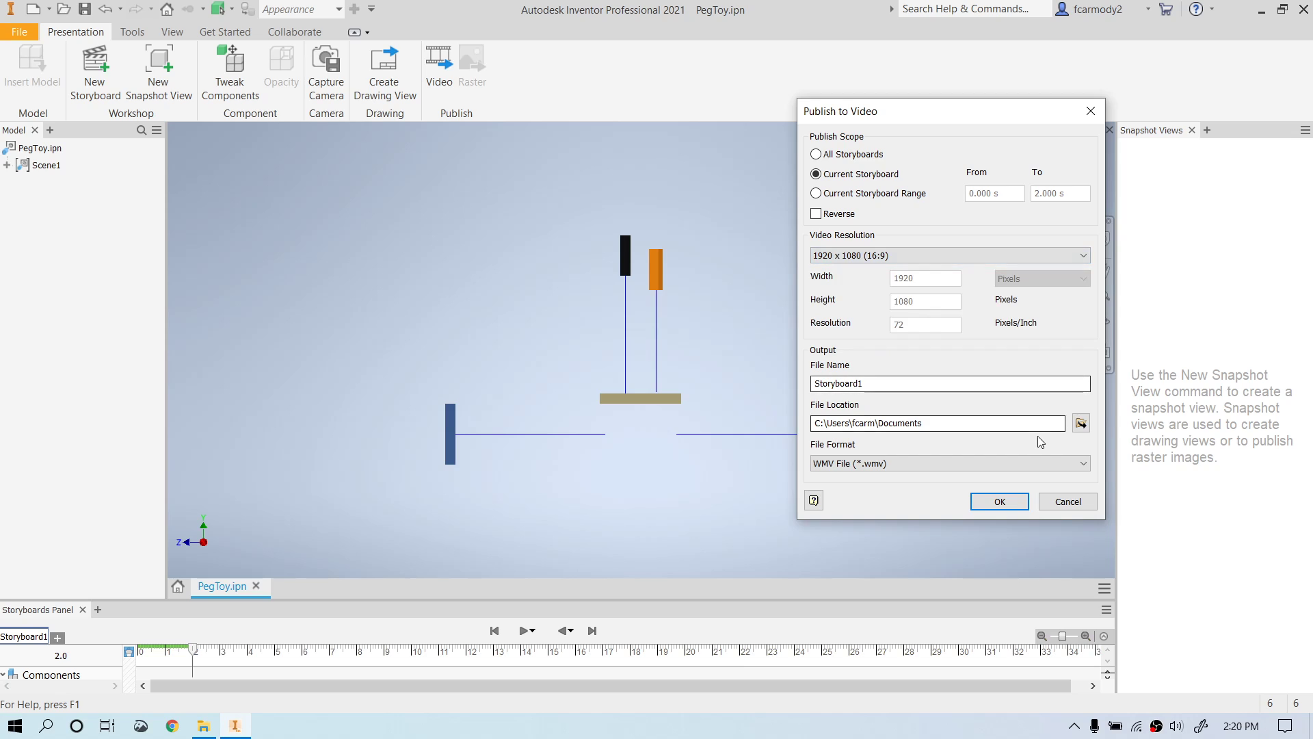
click(1078, 466)
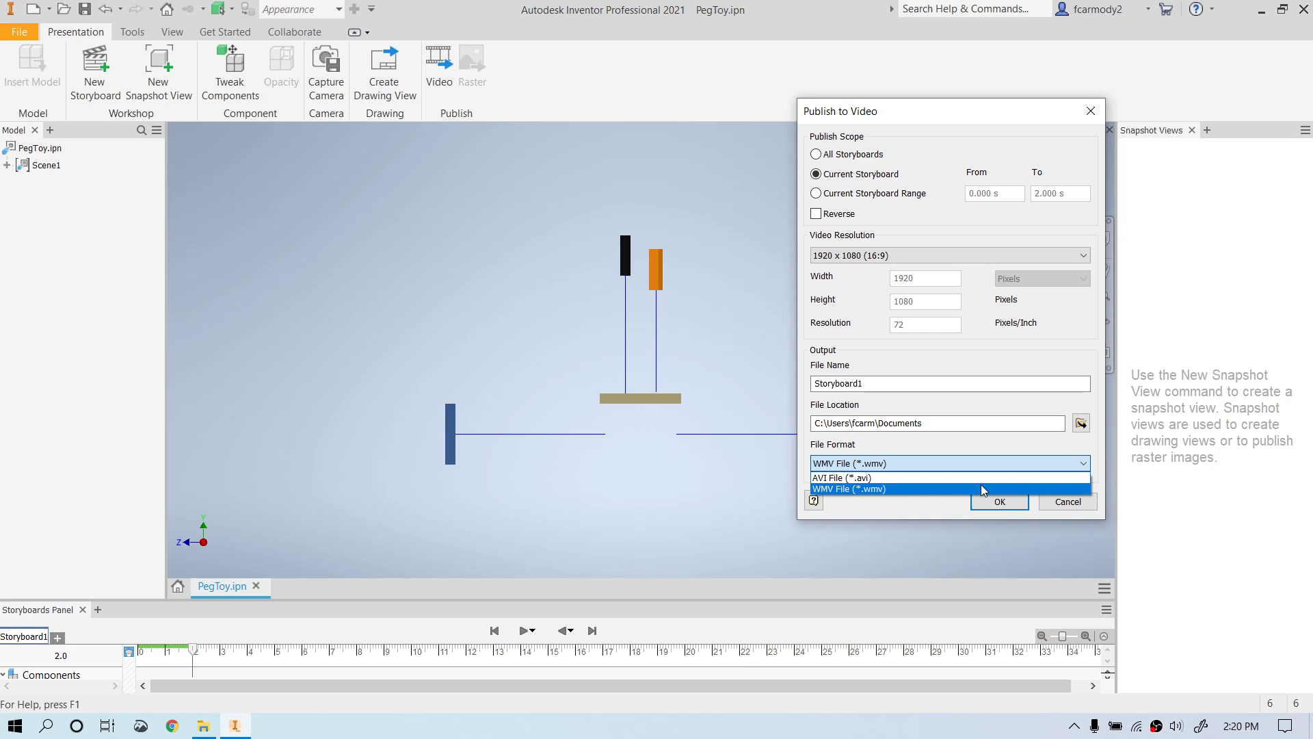
click(995, 116)
drag(995, 116, 1125, 101)
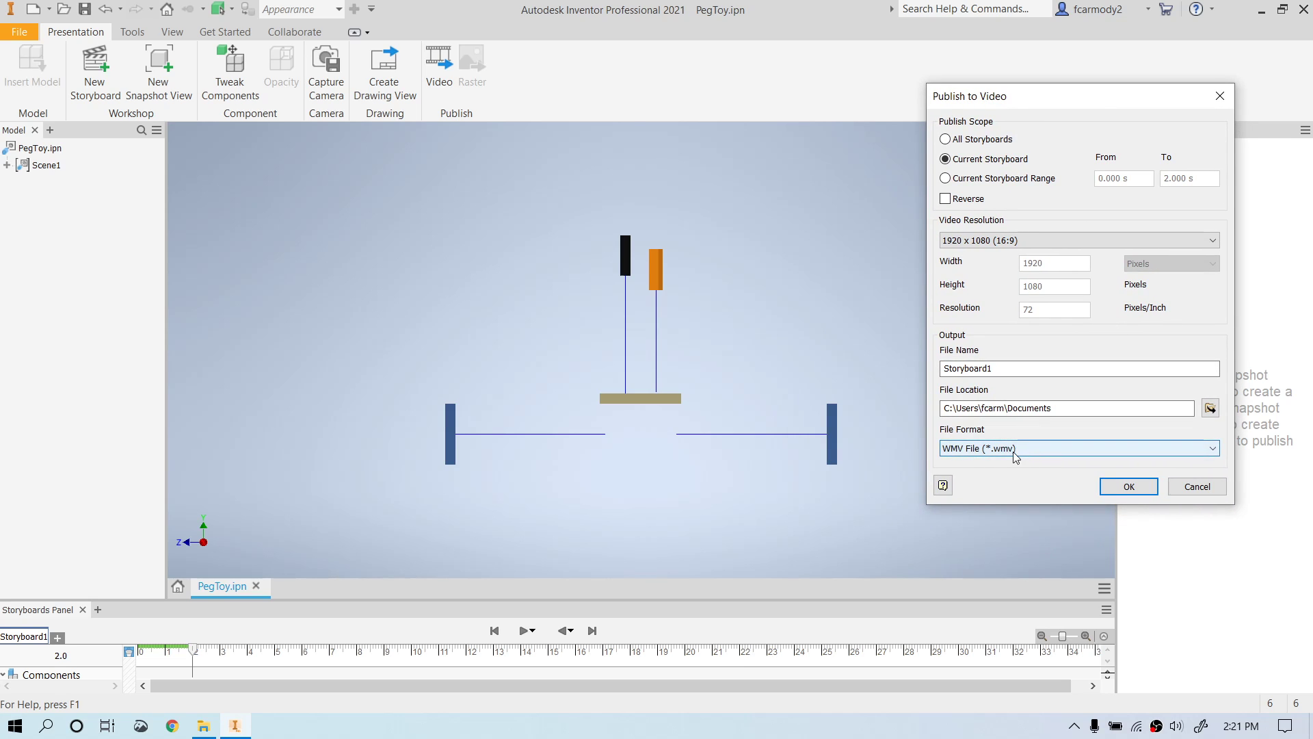
click(1210, 408)
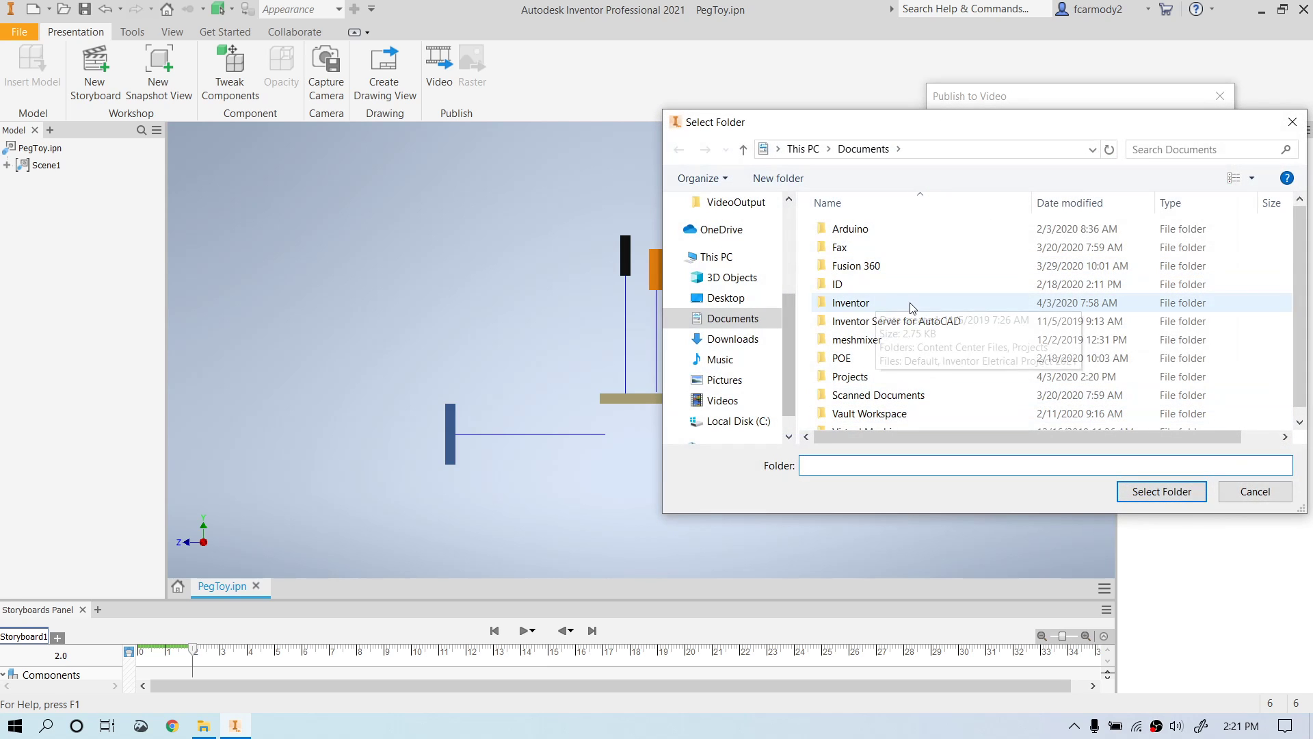
double_click(866, 377)
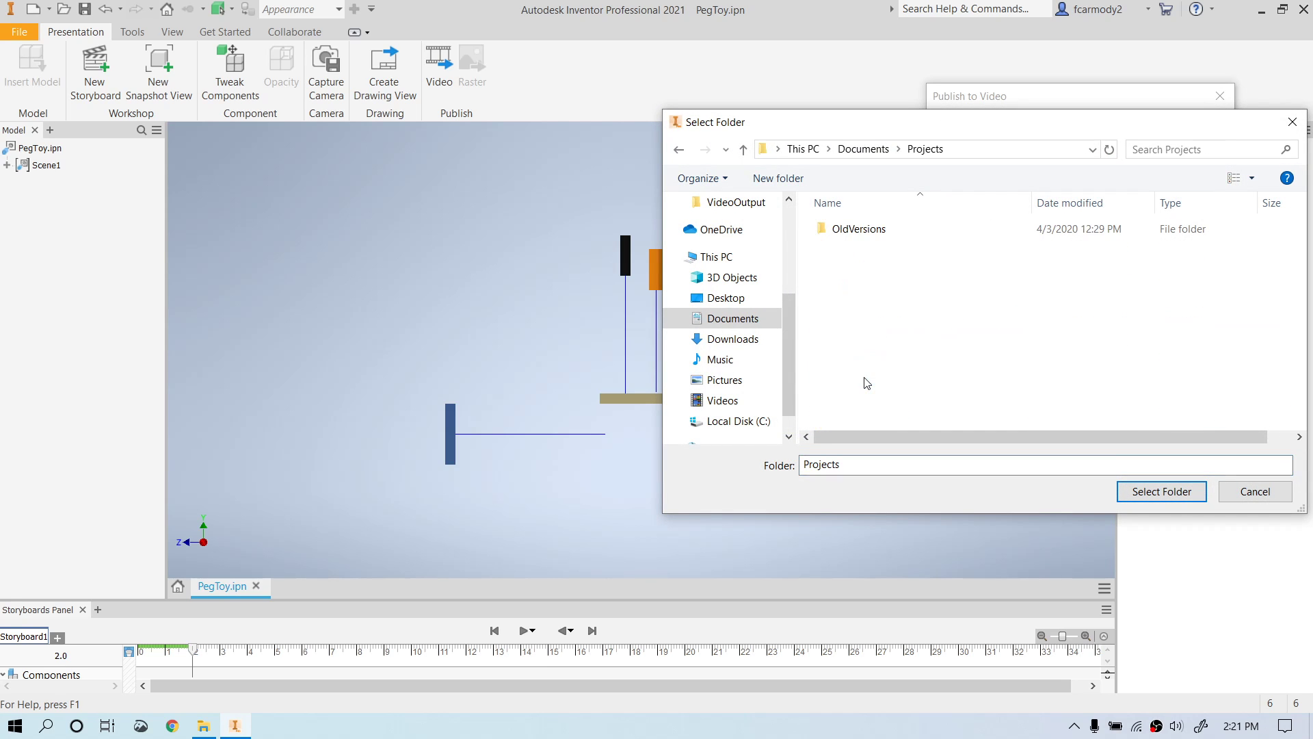
click(1162, 494)
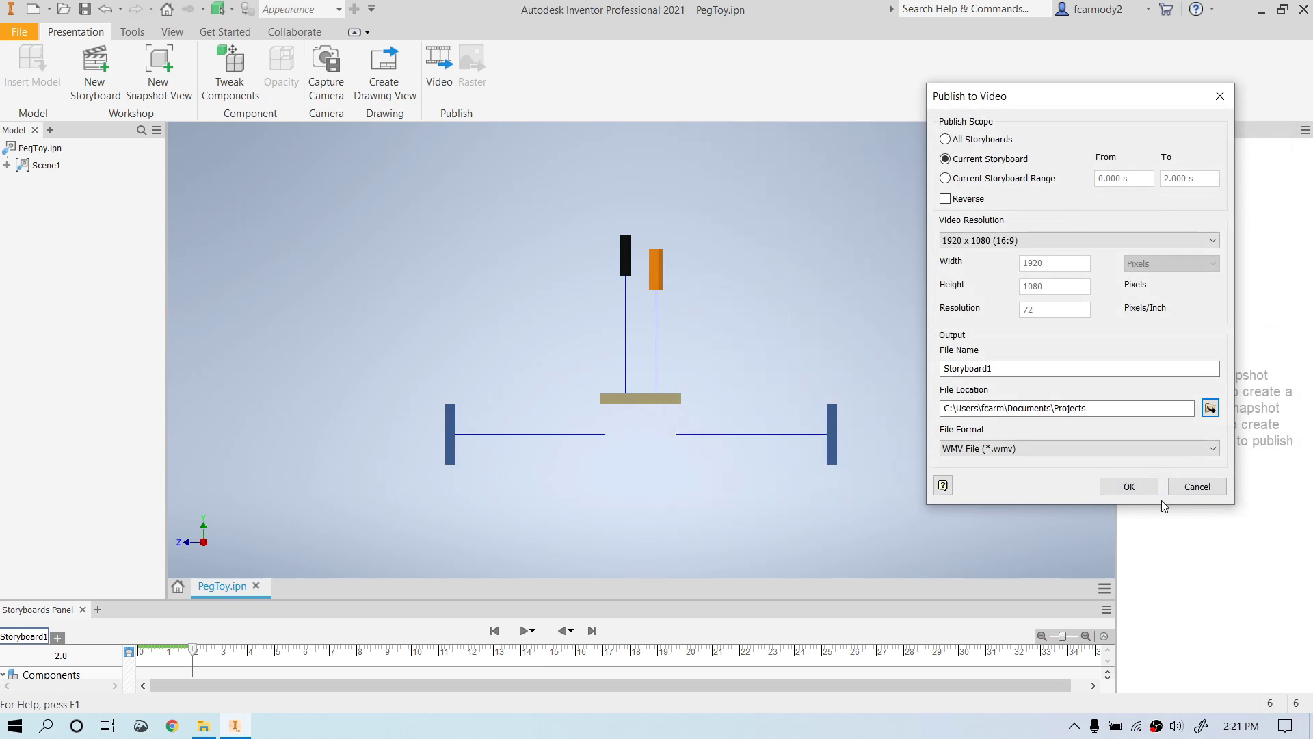
Publish the storyboard video, then open Storyboard1.wmv from Documents\Projects in VLC.
click(1129, 487)
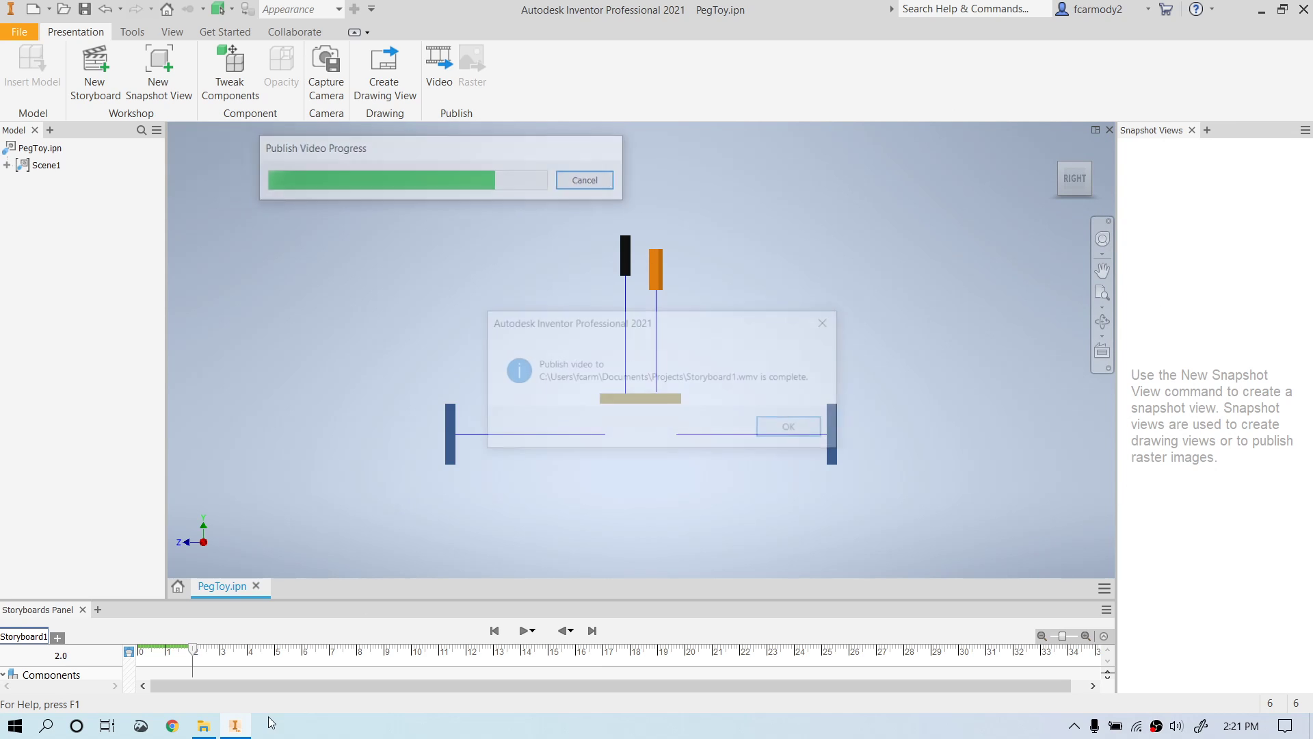
click(781, 431)
click(203, 726)
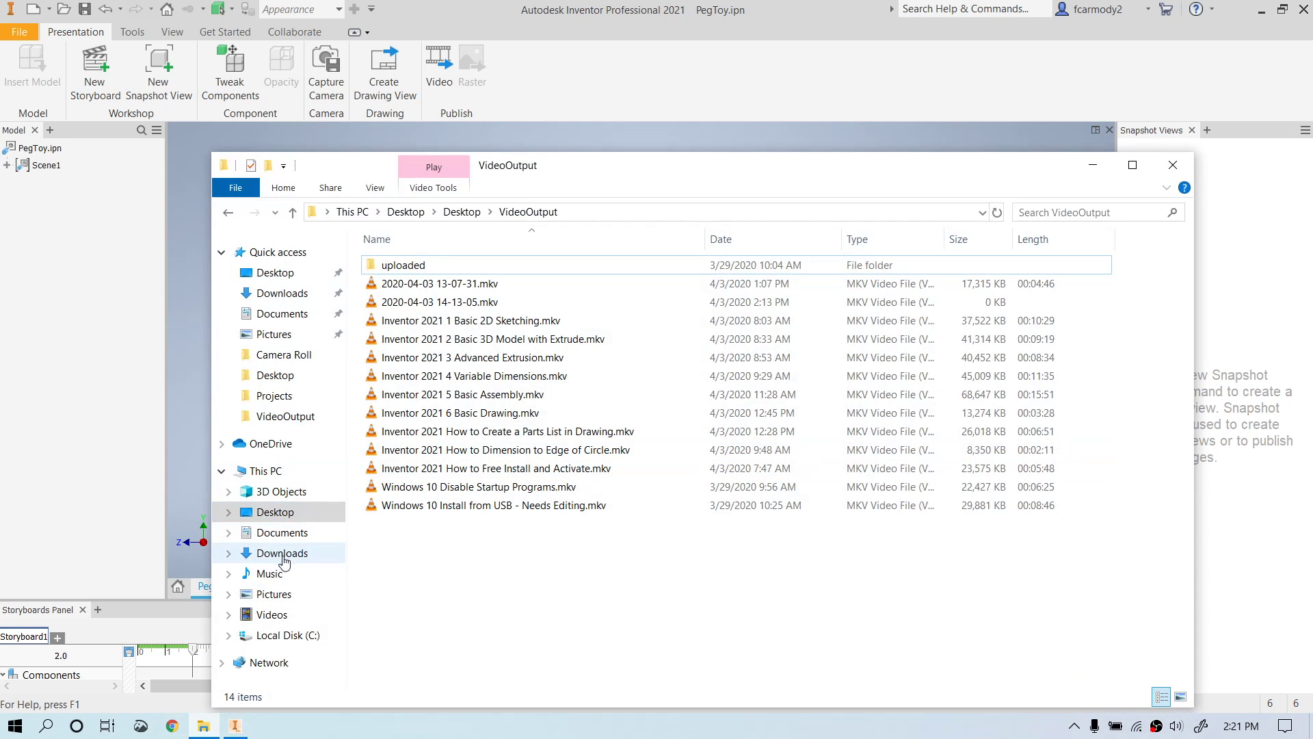
click(282, 397)
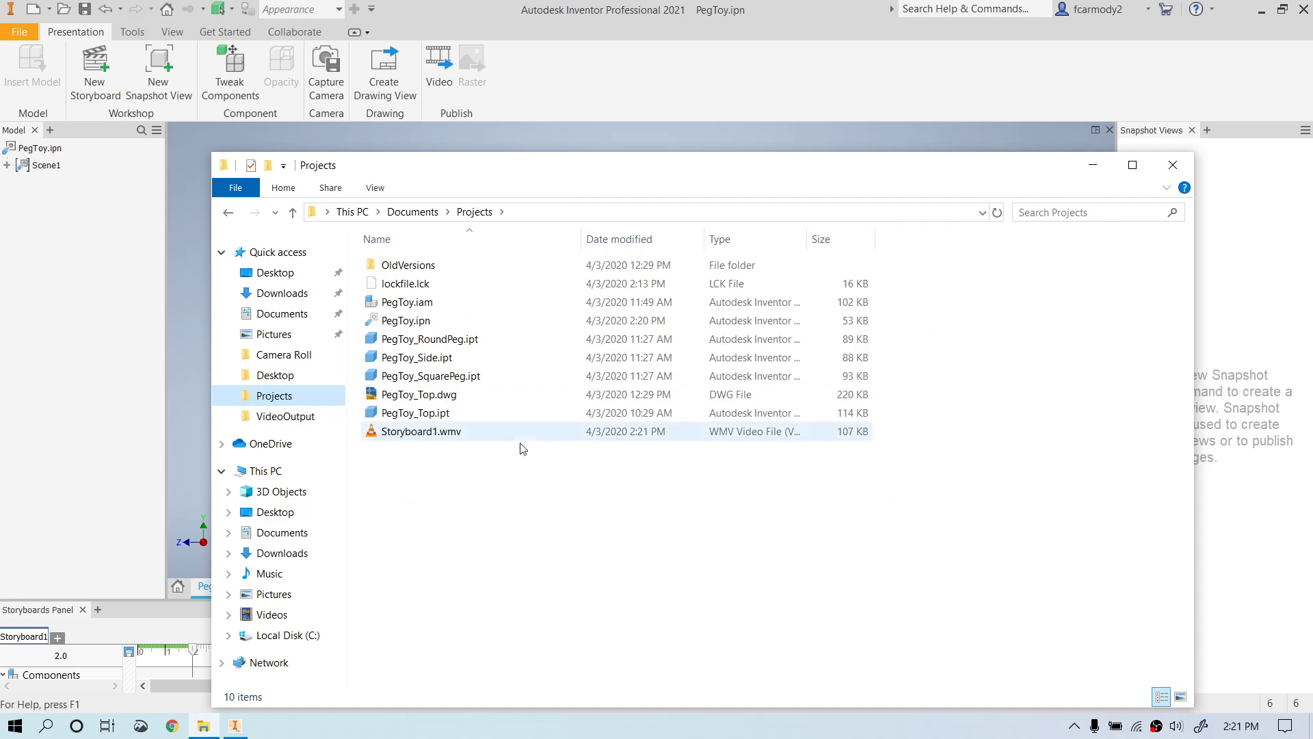
click(472, 525)
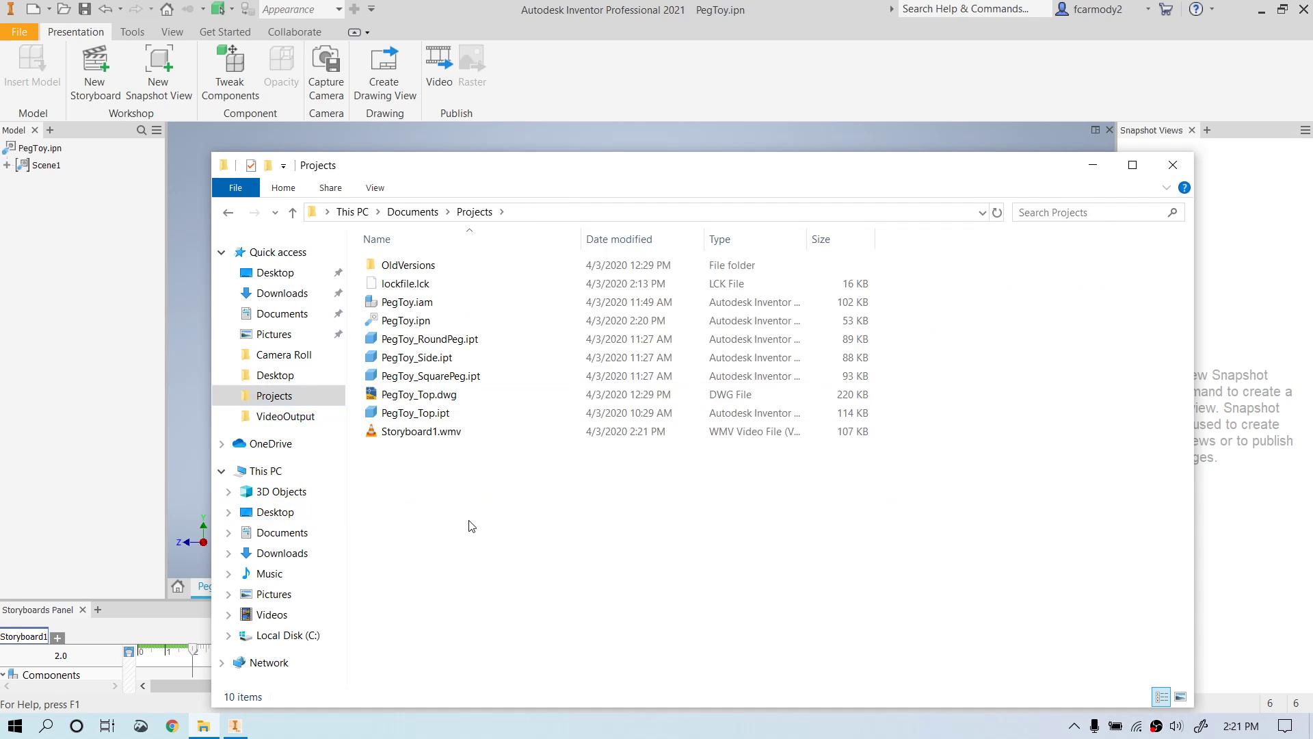
click(423, 434)
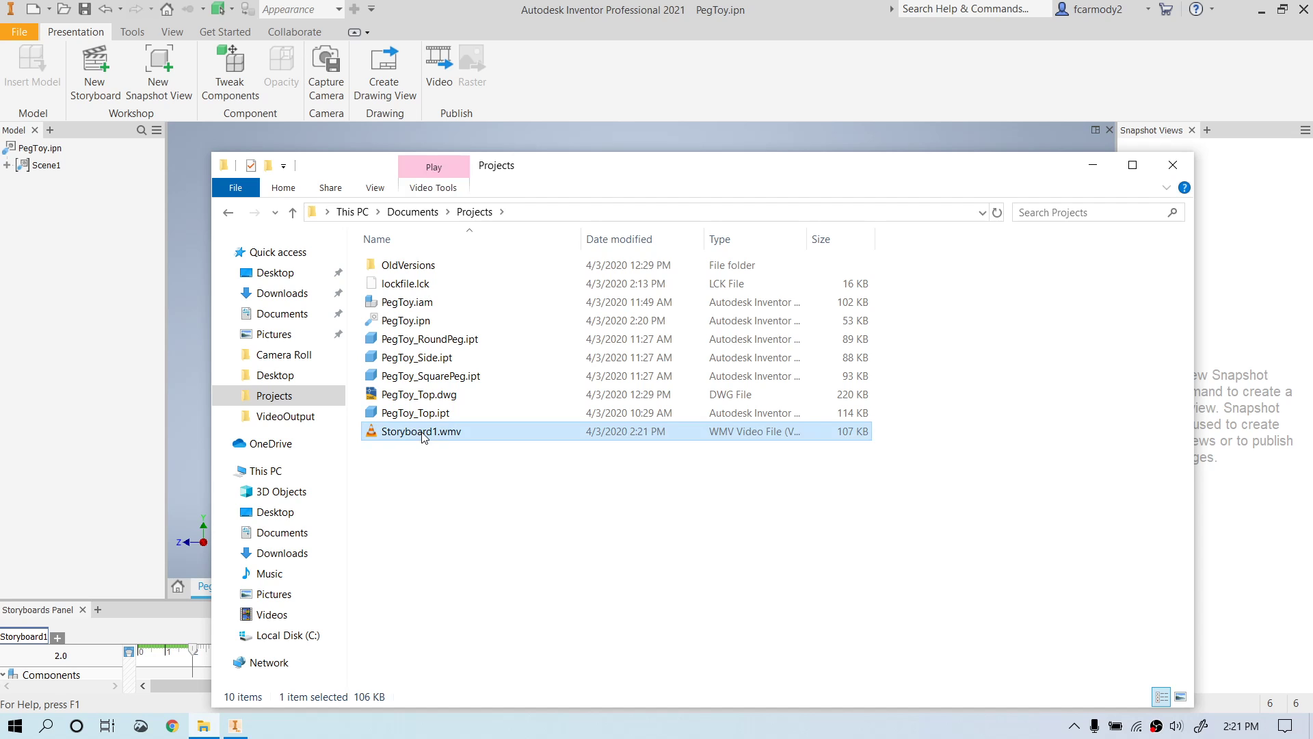
double_click(423, 434)
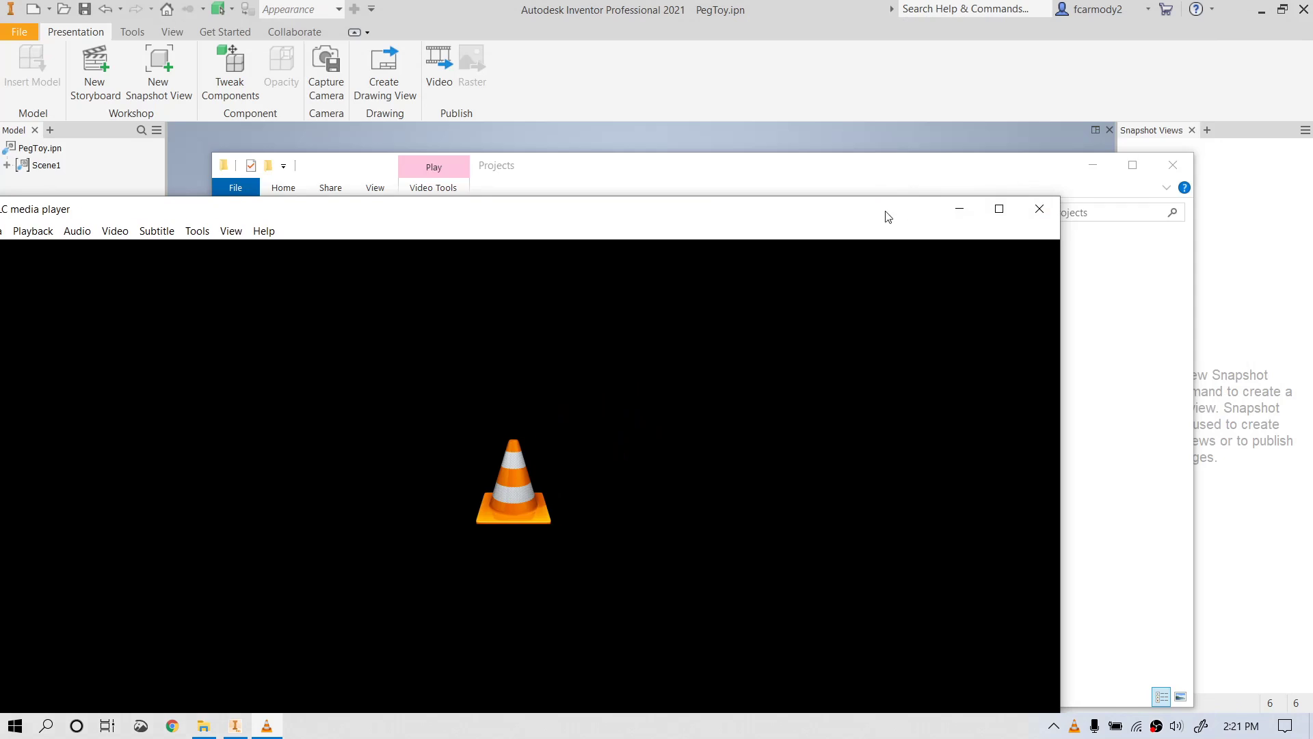
Close VLC media player after playback and bring the PegToy presentation back to front.
drag(889, 214, 1109, 137)
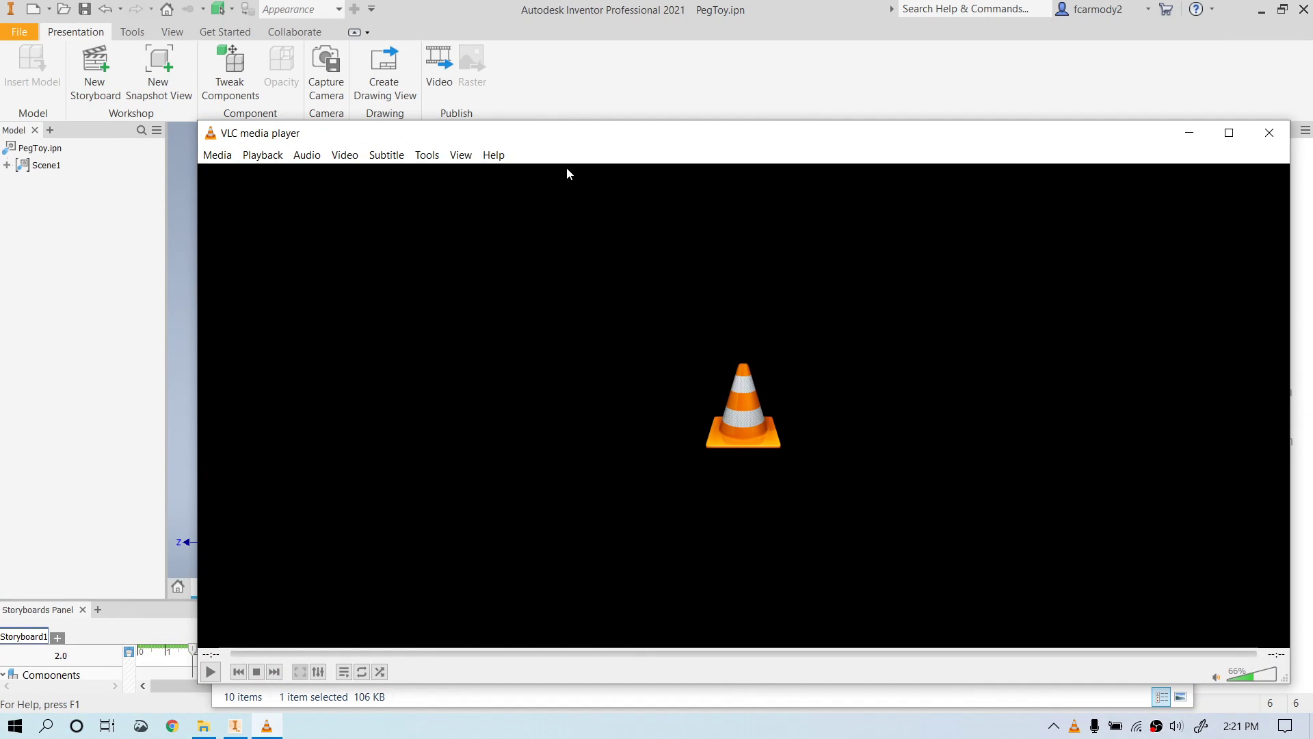
click(1269, 132)
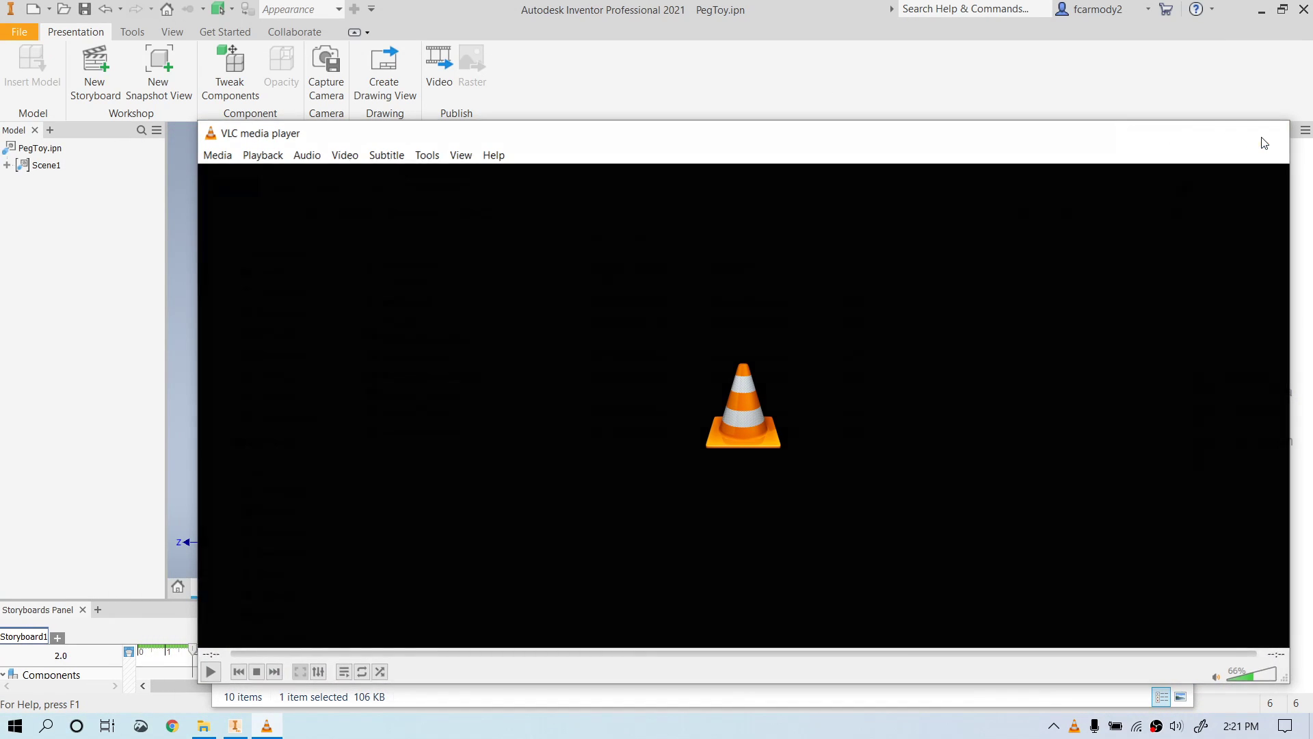
click(874, 94)
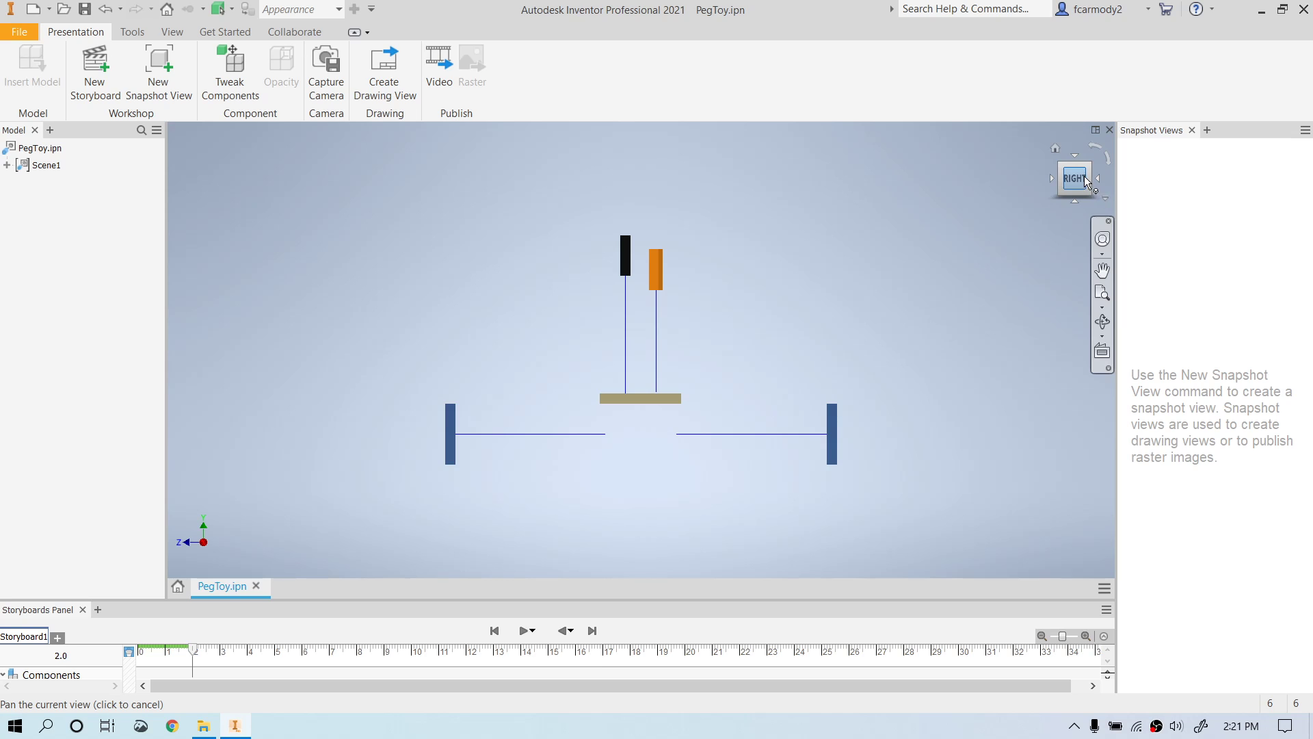
Lengthen the RoundPeg, SquarePeg, Side:2 and Side:1 explosion actions to end around 4.9 s.
drag(1087, 181, 1067, 198)
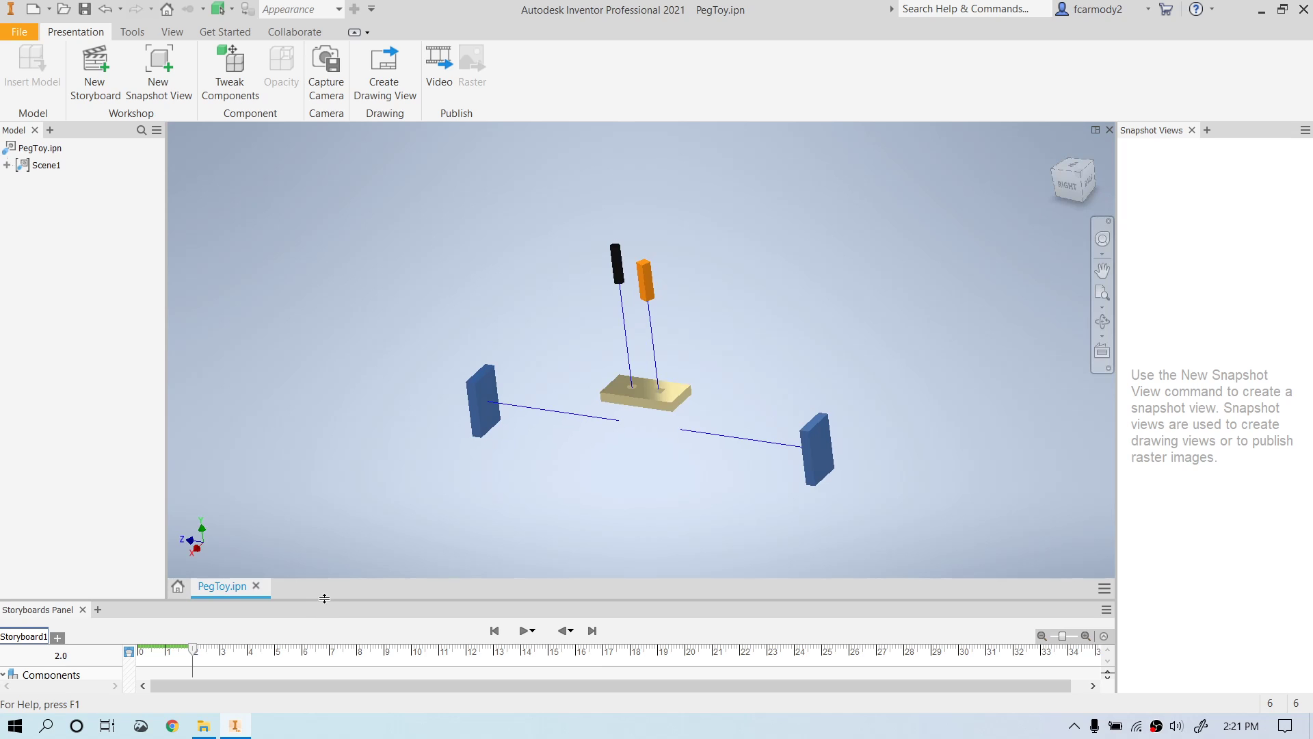
drag(324, 600, 318, 522)
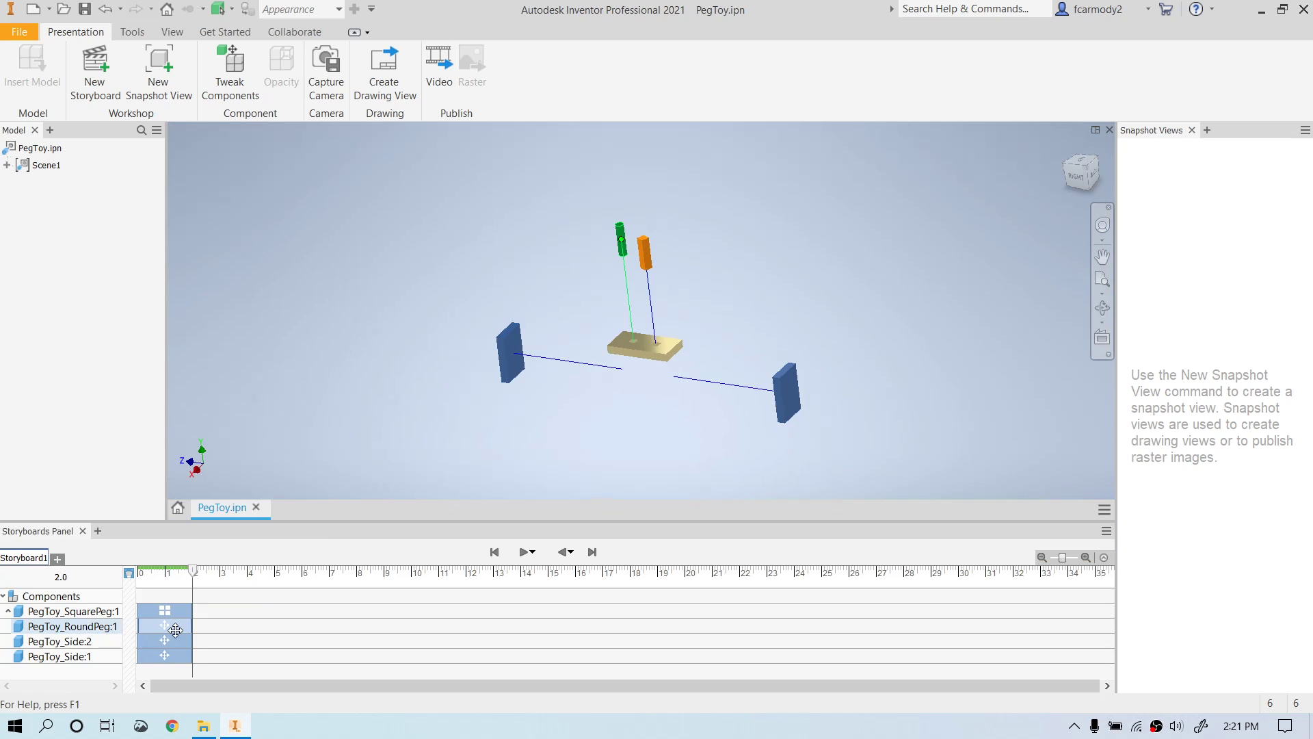
drag(193, 576, 283, 581)
click(183, 610)
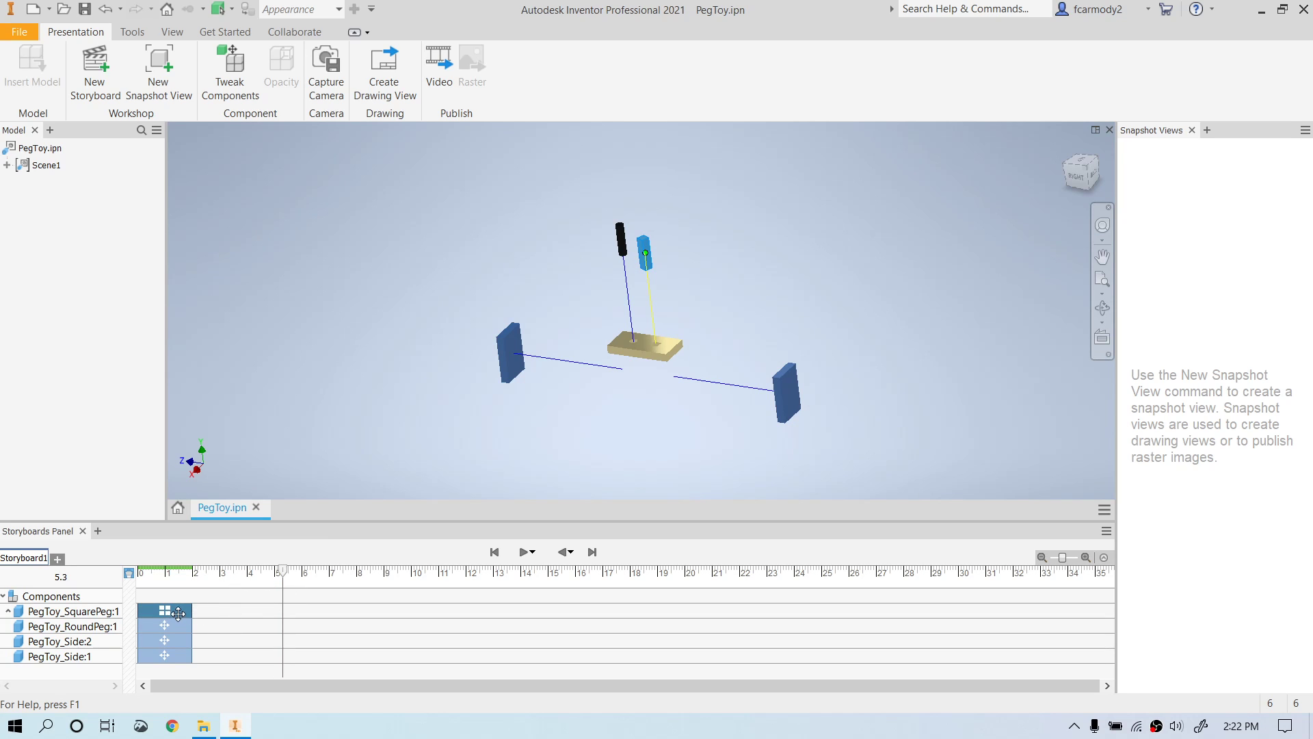
click(176, 625)
drag(193, 626, 271, 628)
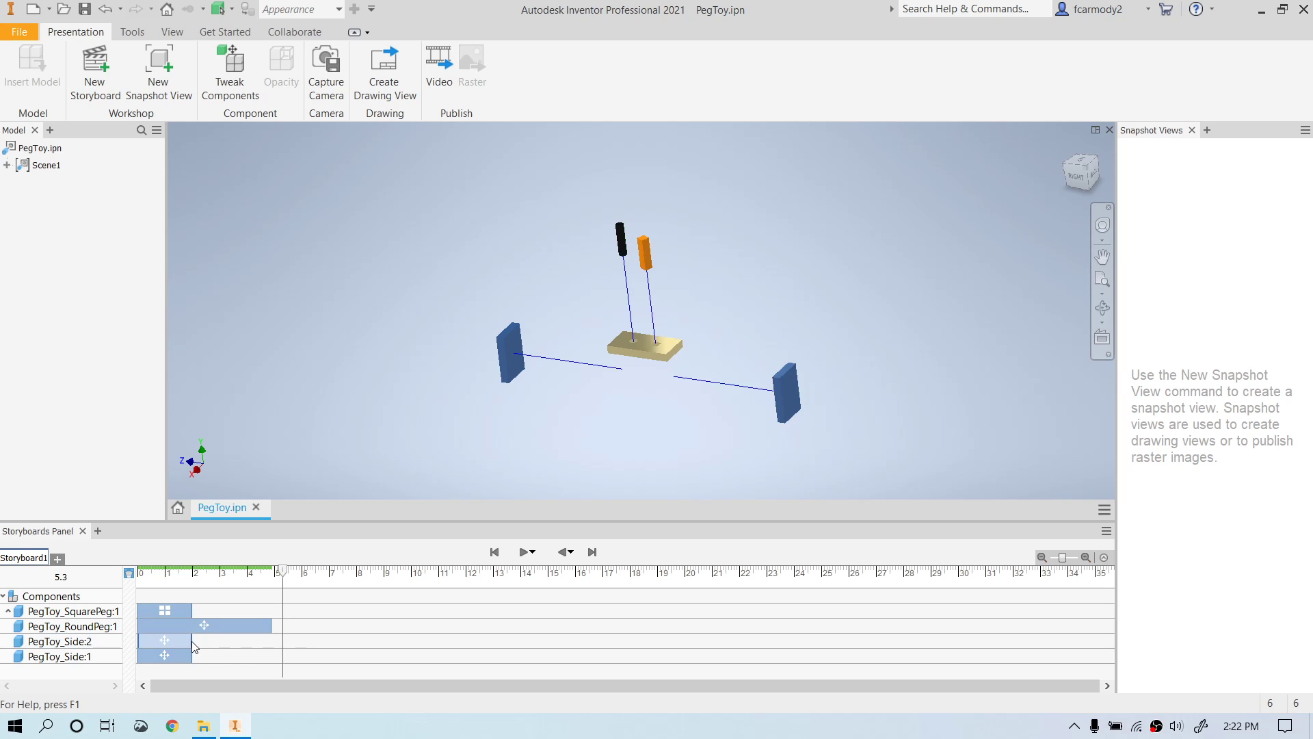
click(177, 611)
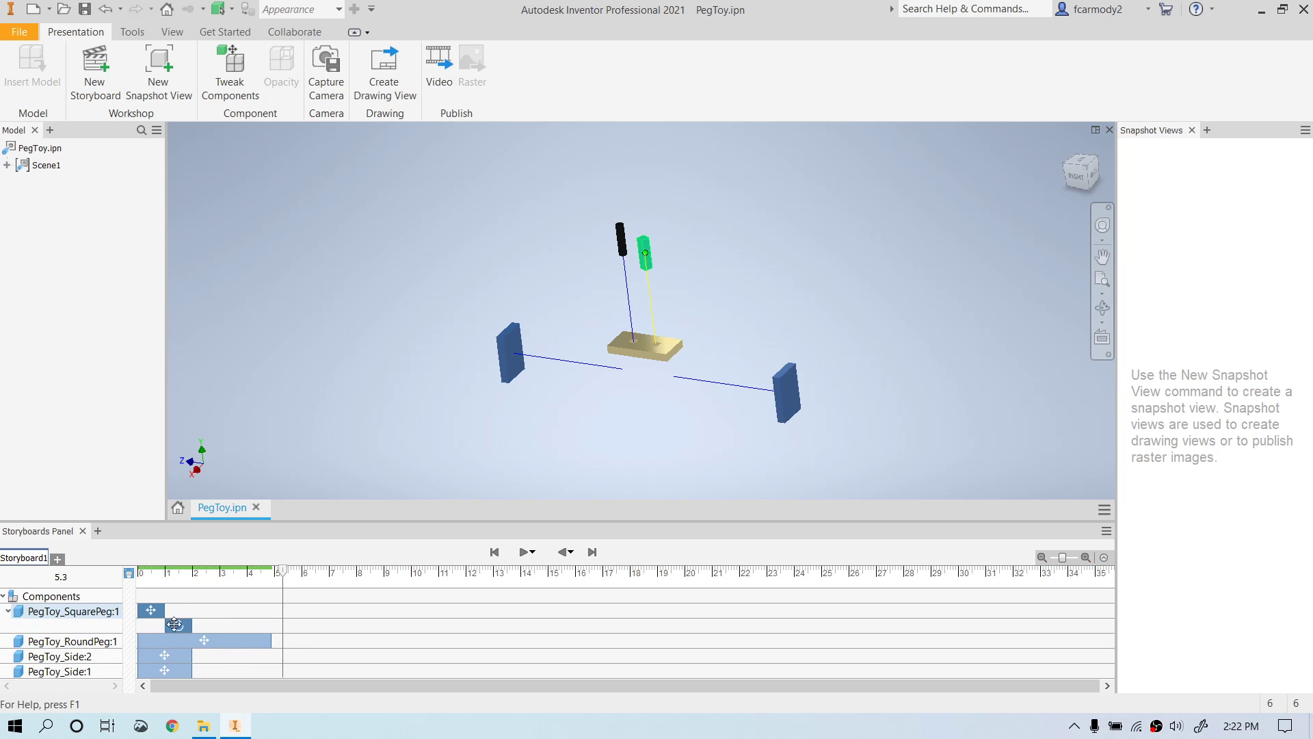
drag(192, 626, 267, 630)
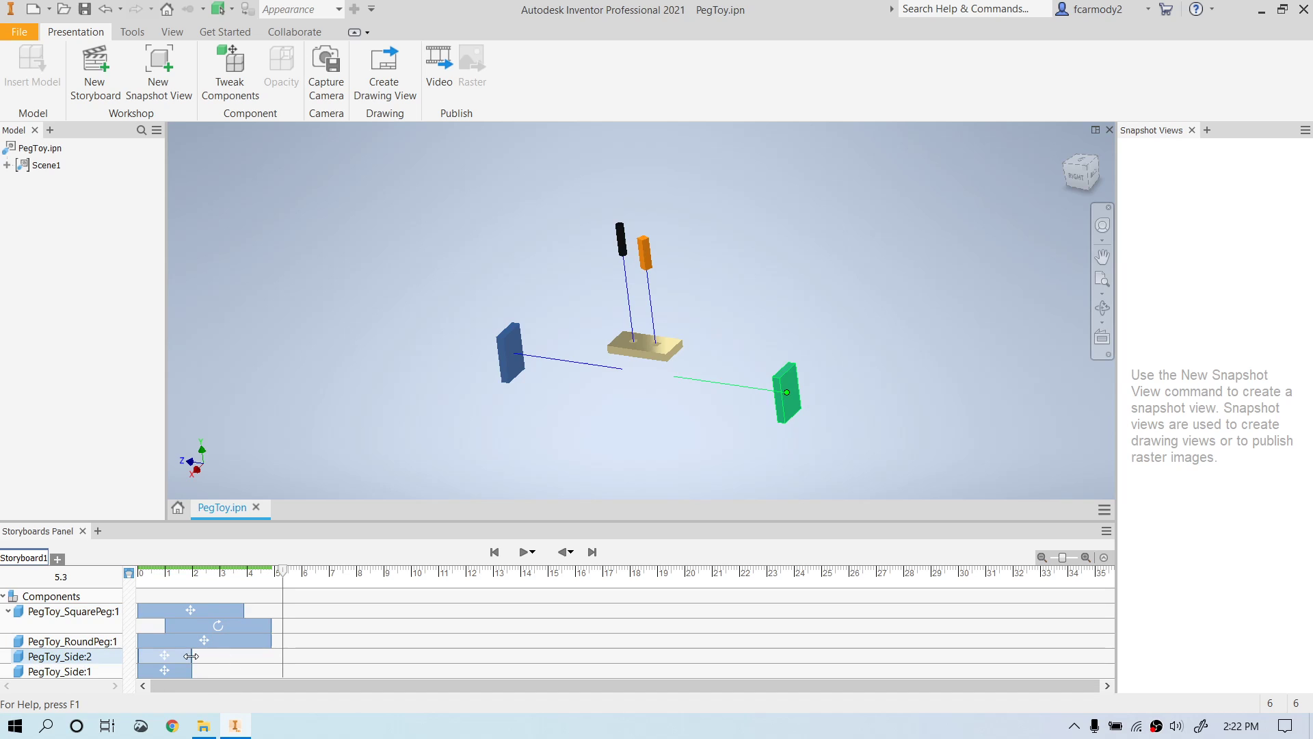
drag(192, 653, 271, 660)
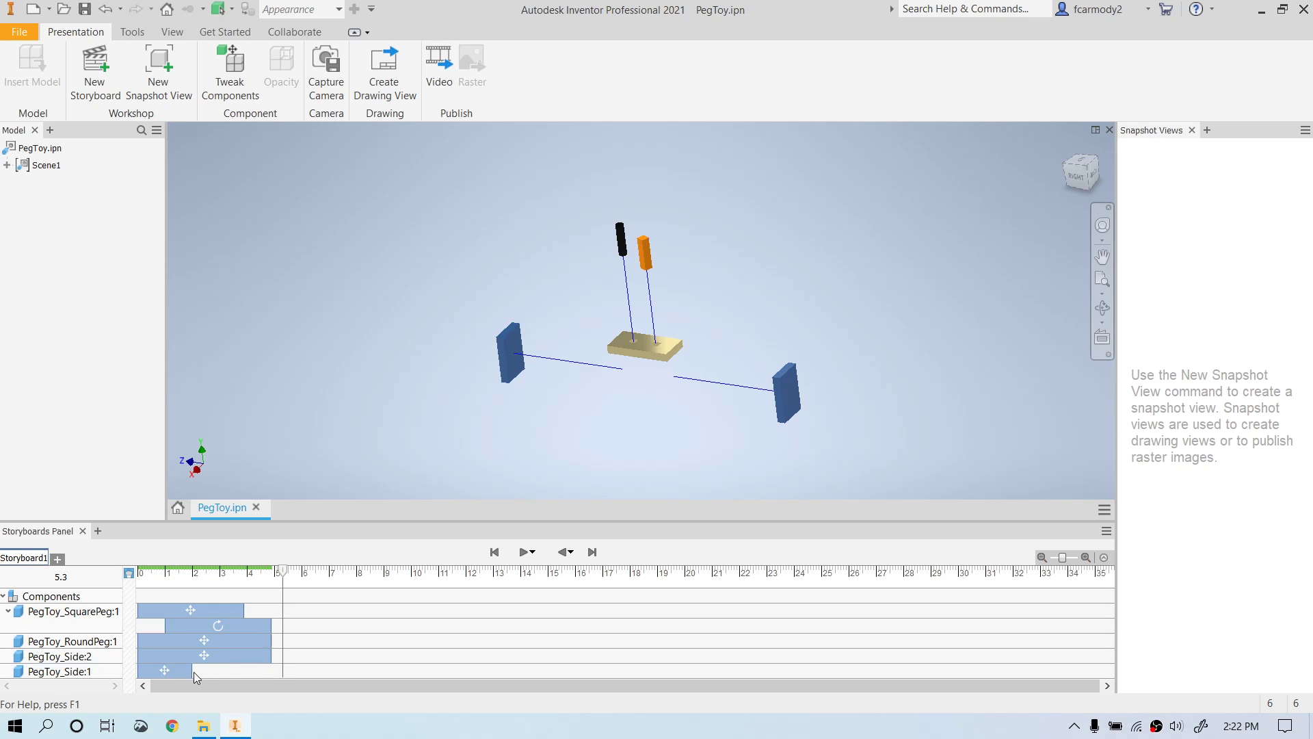
drag(193, 671, 271, 670)
Shrink the storyboard panel and zoom in on the exploded PegToy model.
drag(984, 520, 935, 593)
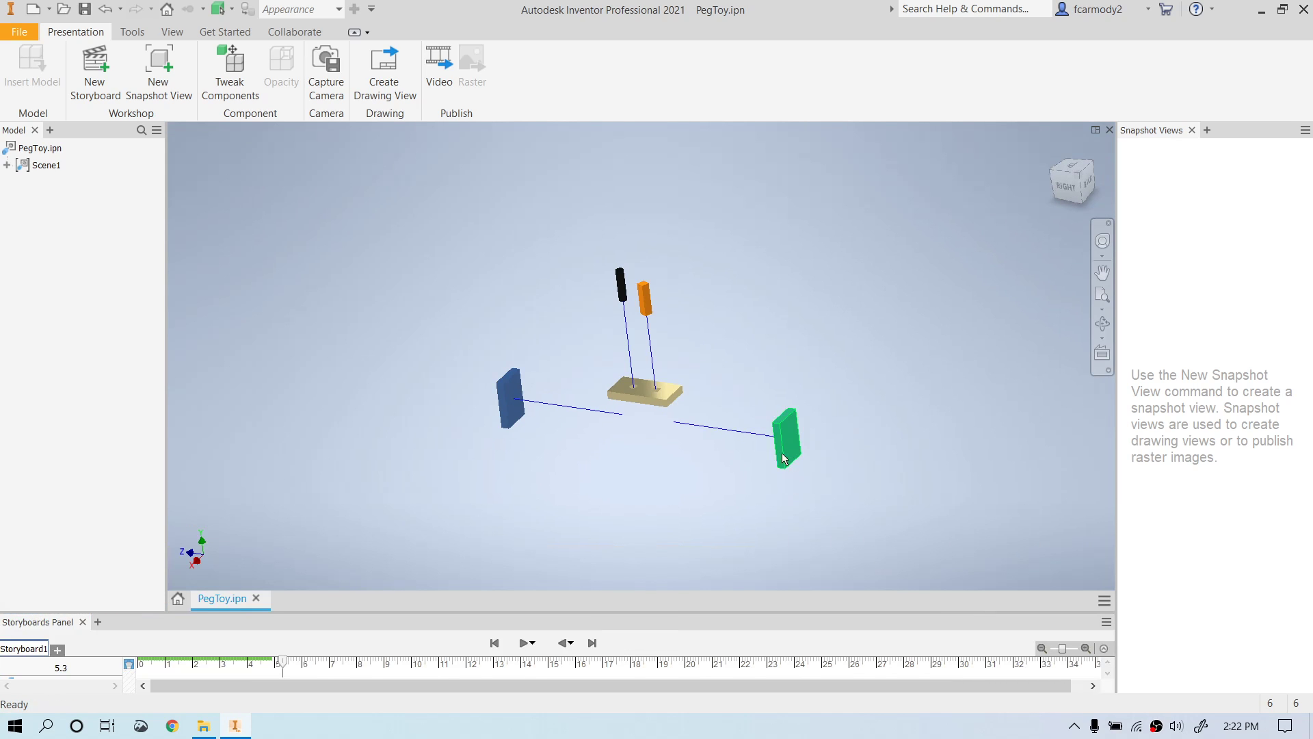
scroll(781, 443, up, 3)
scroll(781, 443, down, 7)
scroll(781, 446, up, 3)
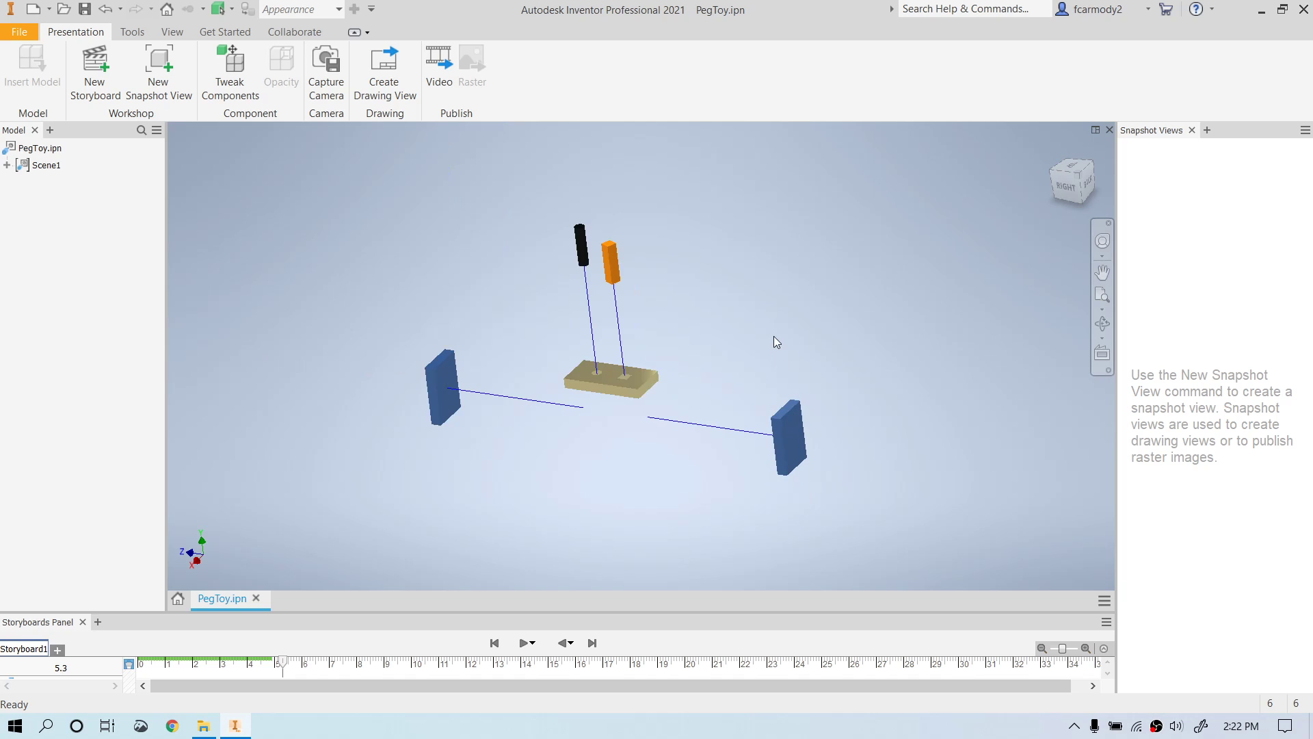
middle_drag(773, 339, 926, 353)
scroll(800, 384, down, 3)
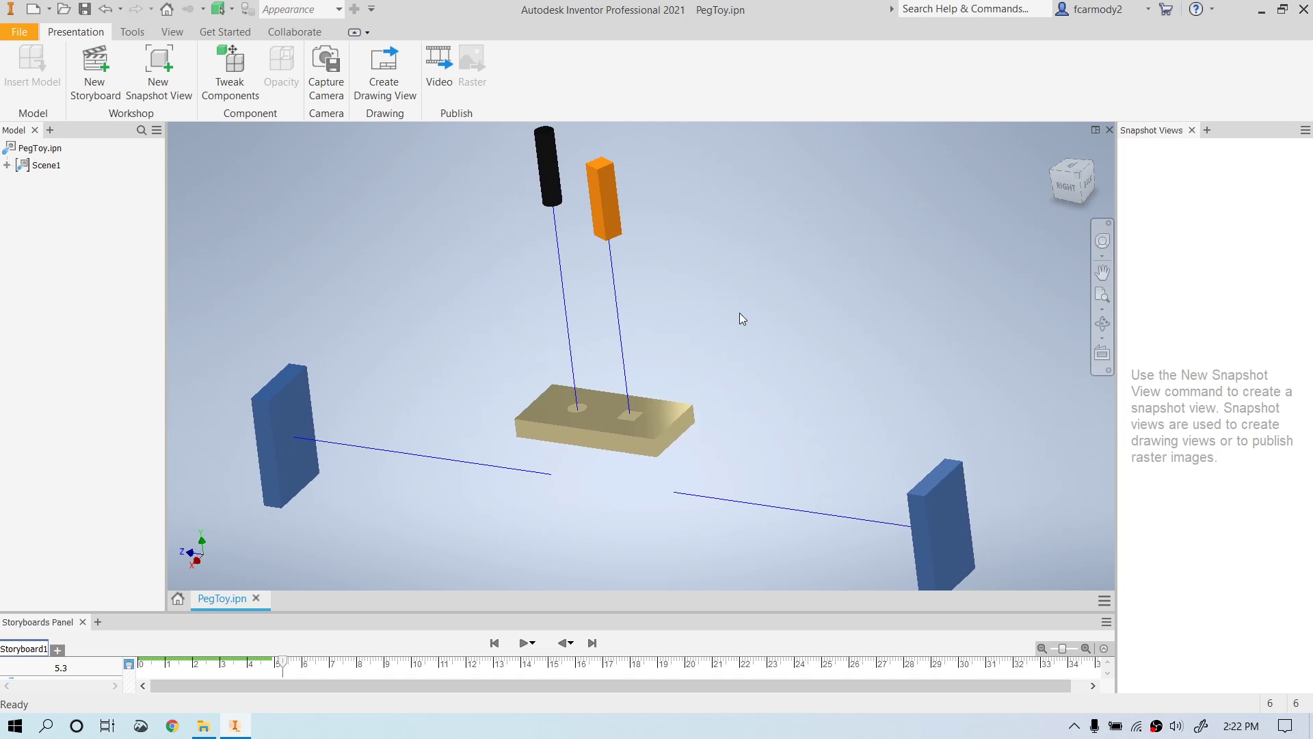
Publish a reversed 1920 x 1080 video named PegToyExplodeReverse.
click(438, 65)
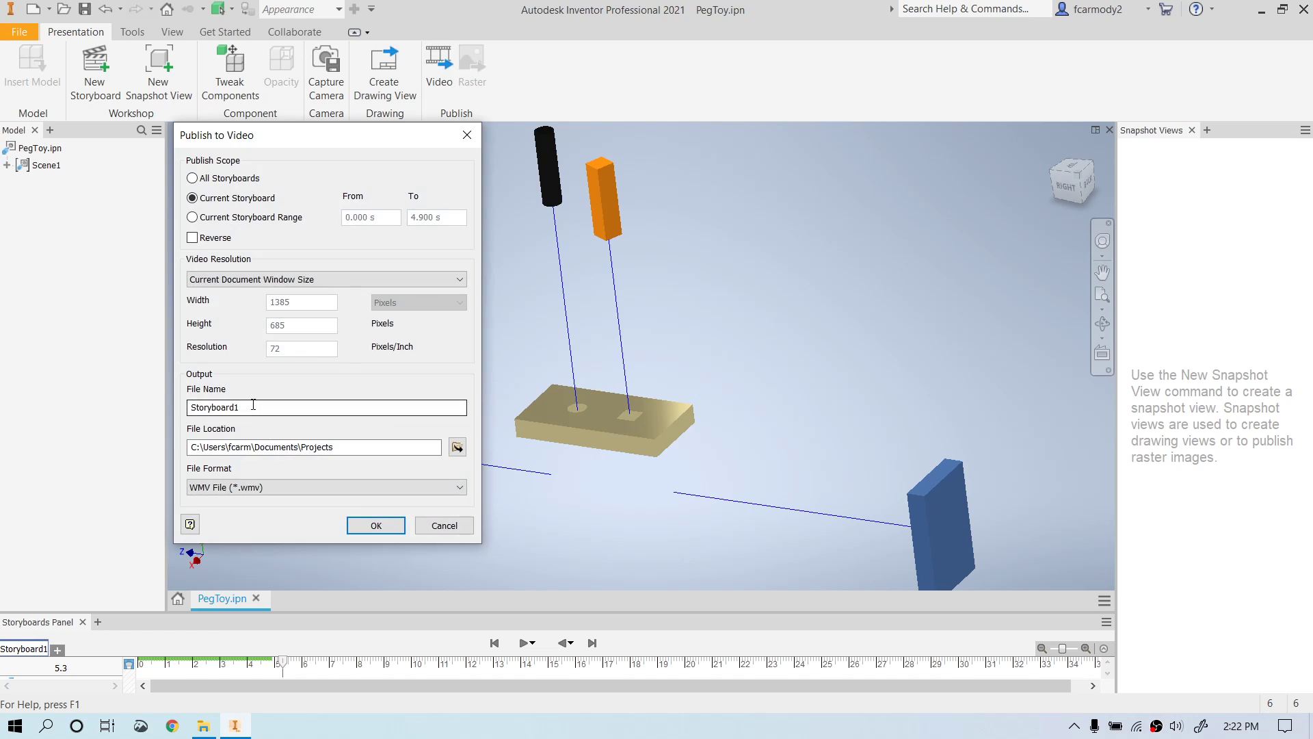
drag(274, 410, 165, 400)
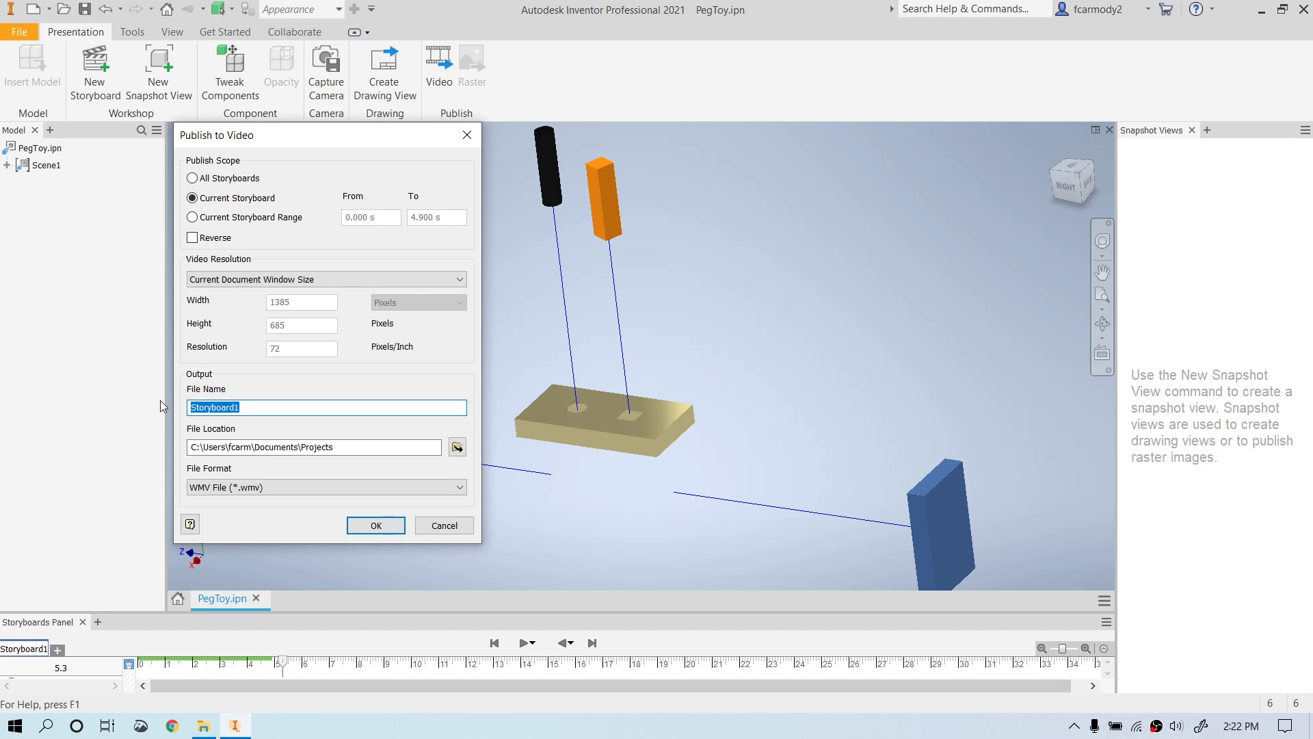
text(PegToyExplodeReverse)
click(193, 238)
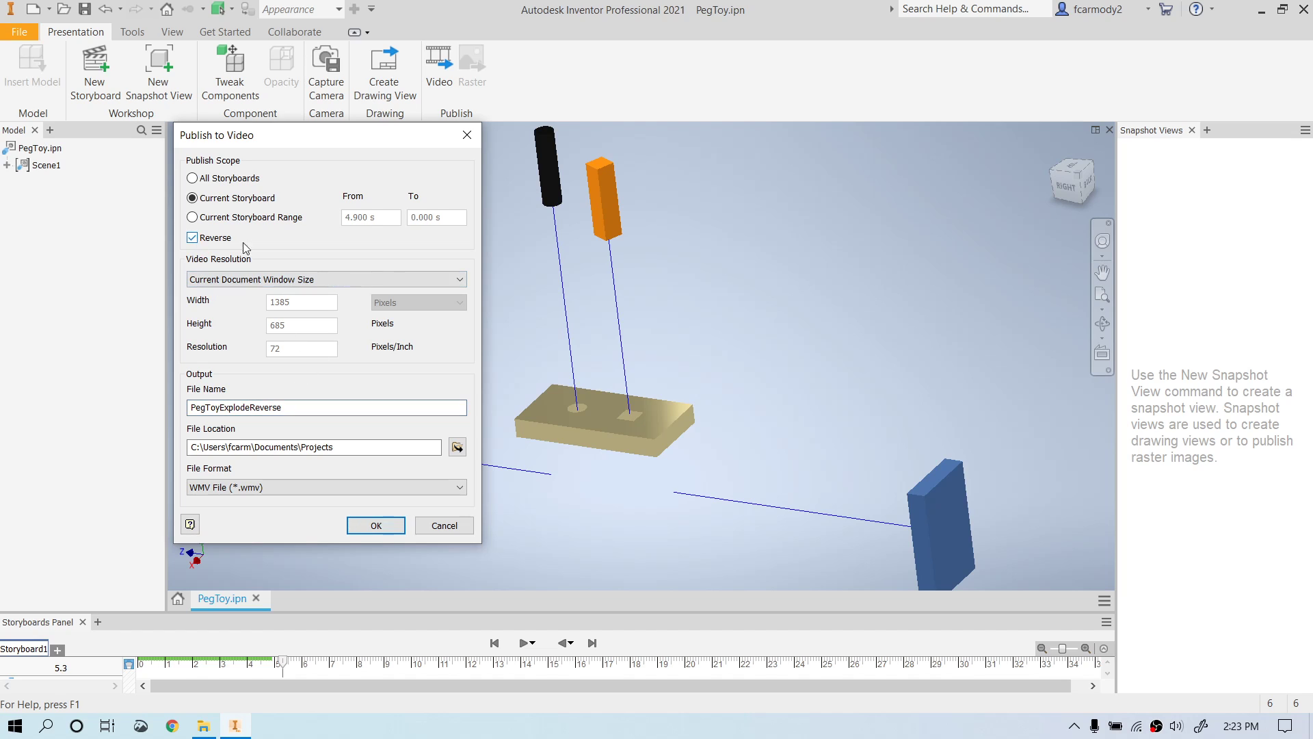
click(407, 277)
click(333, 376)
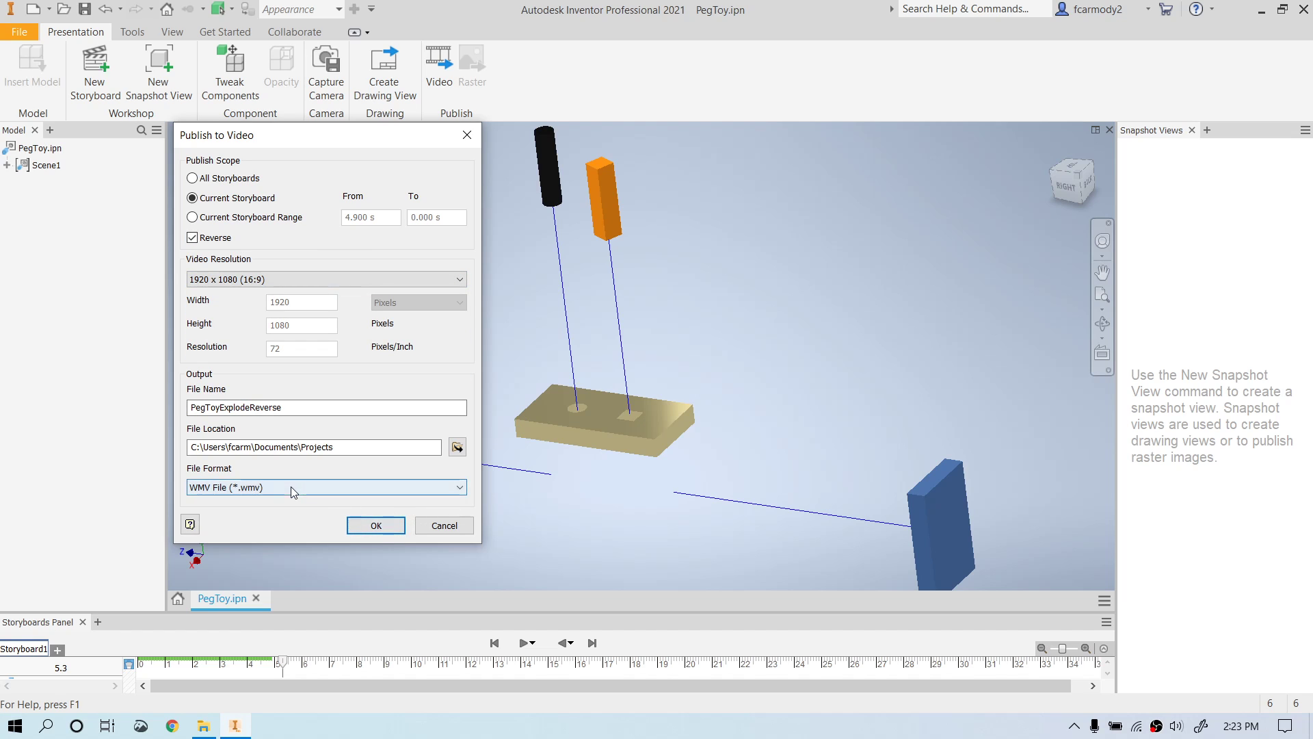
click(366, 528)
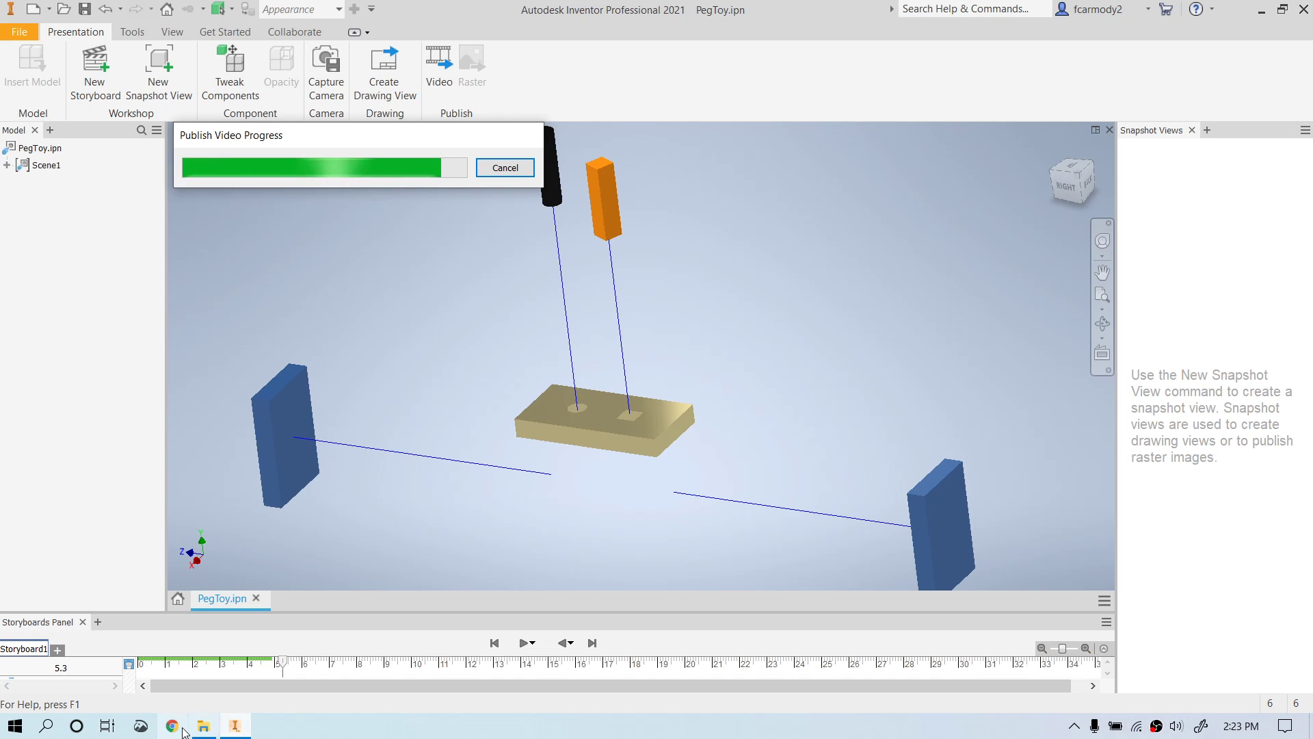
Play PegToyExplodeReverse.wmv from Projects, then close VLC and minimize the folder window.
click(822, 435)
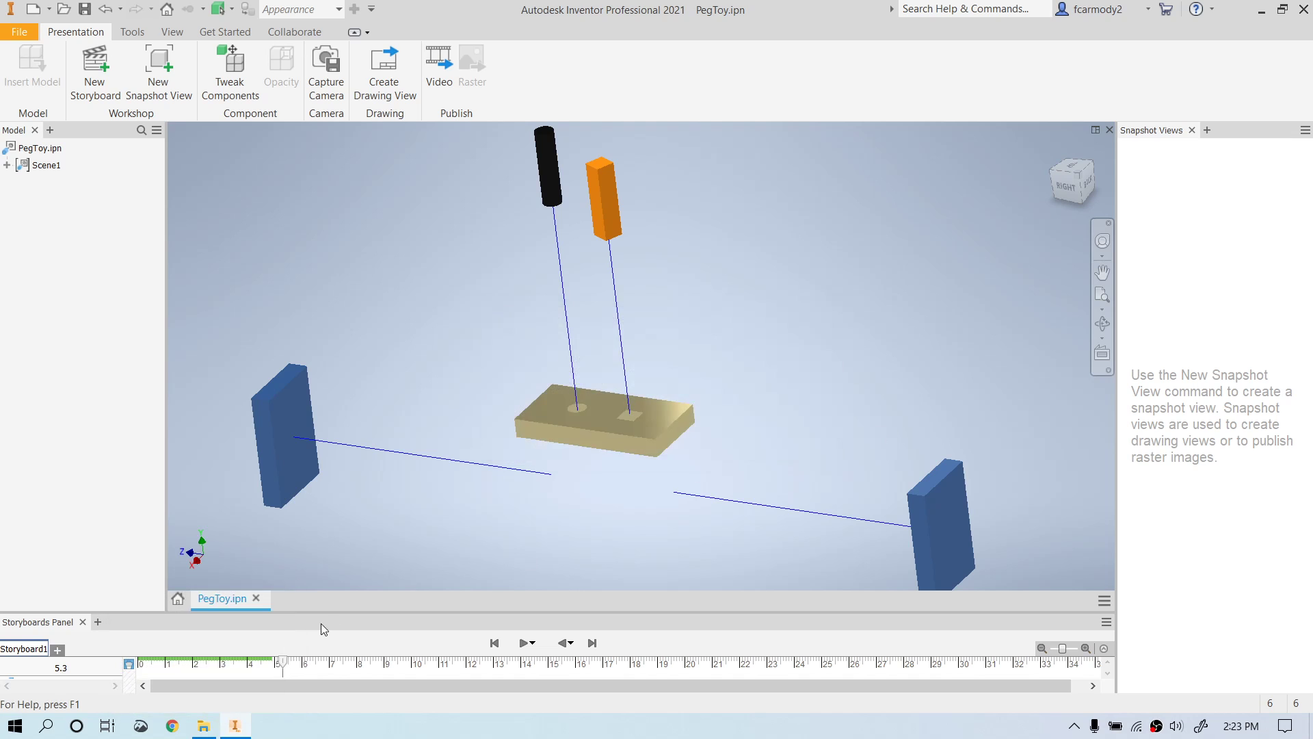
click(204, 725)
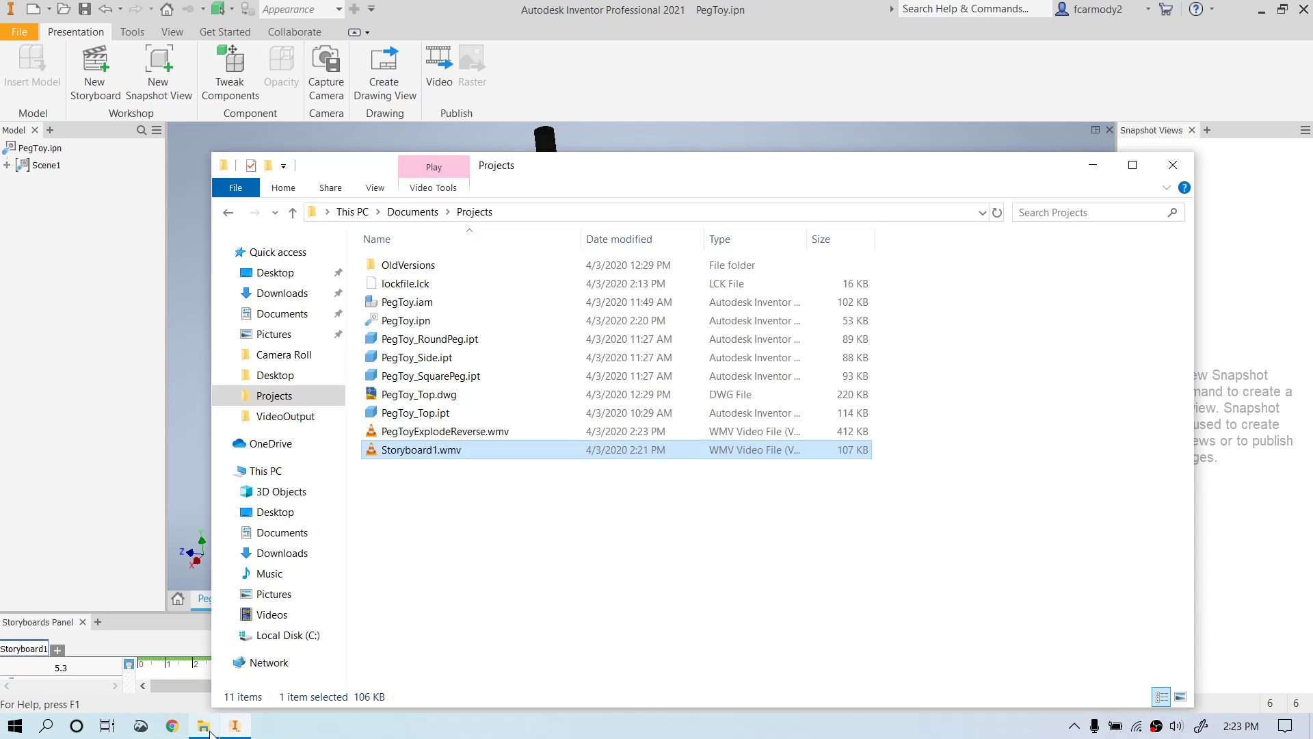
click(451, 436)
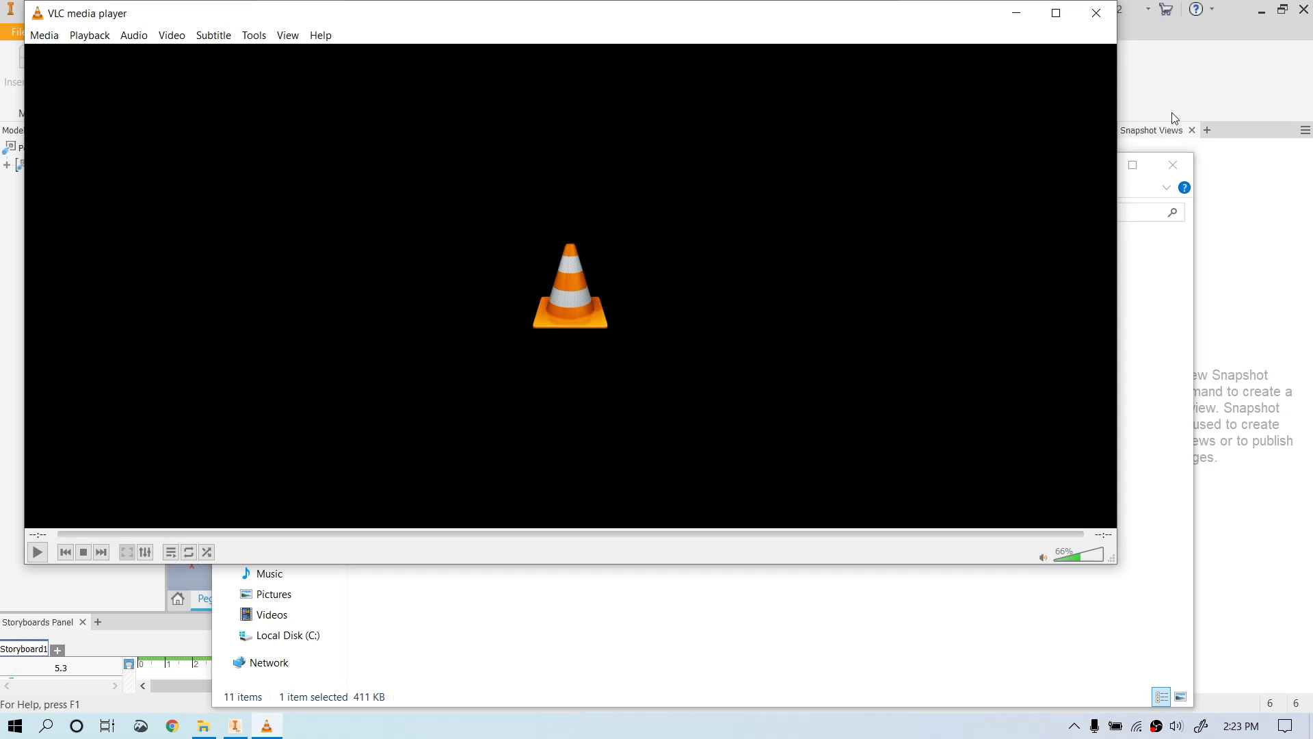
click(1096, 13)
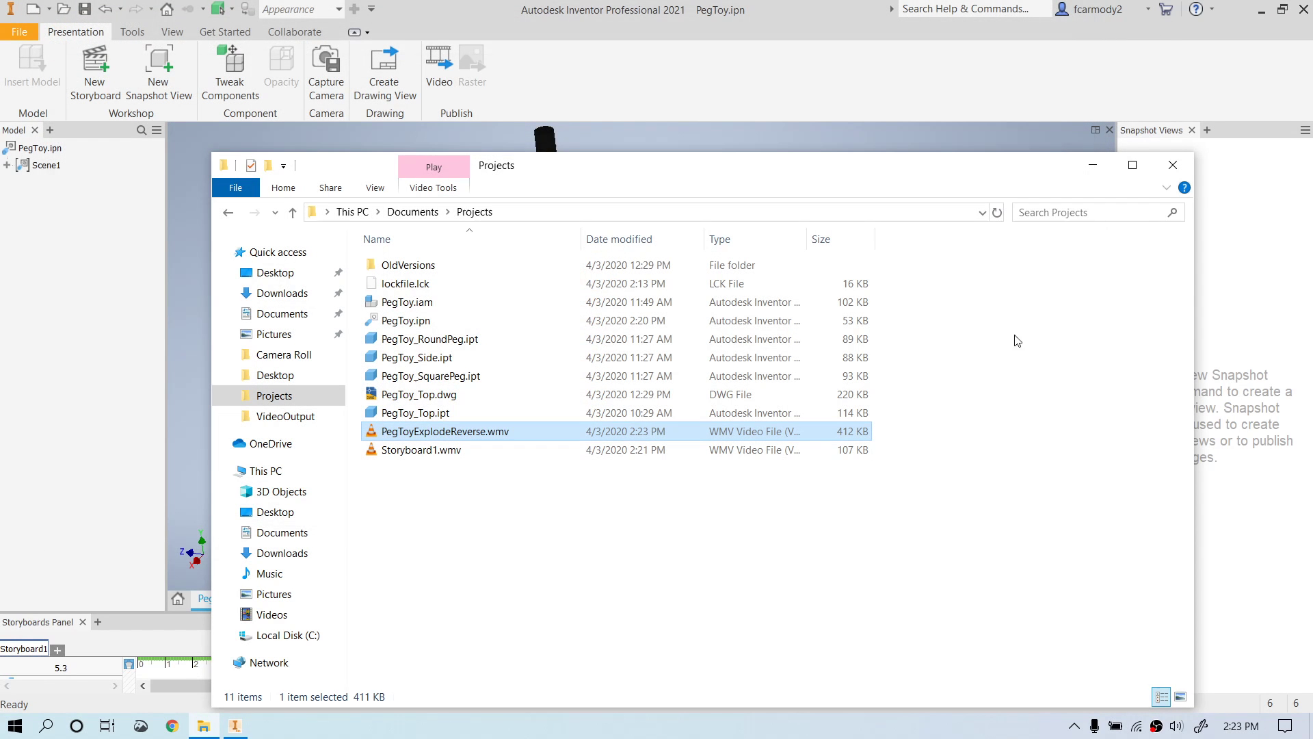
click(1092, 164)
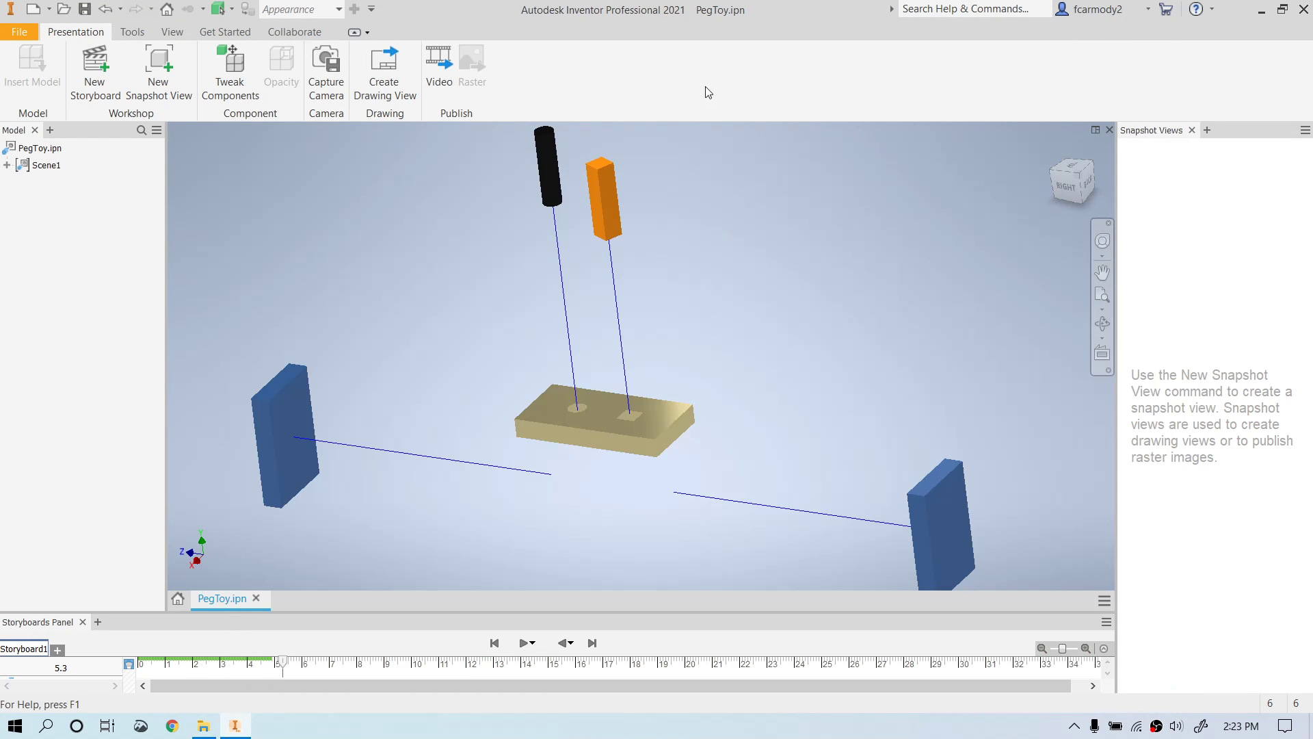